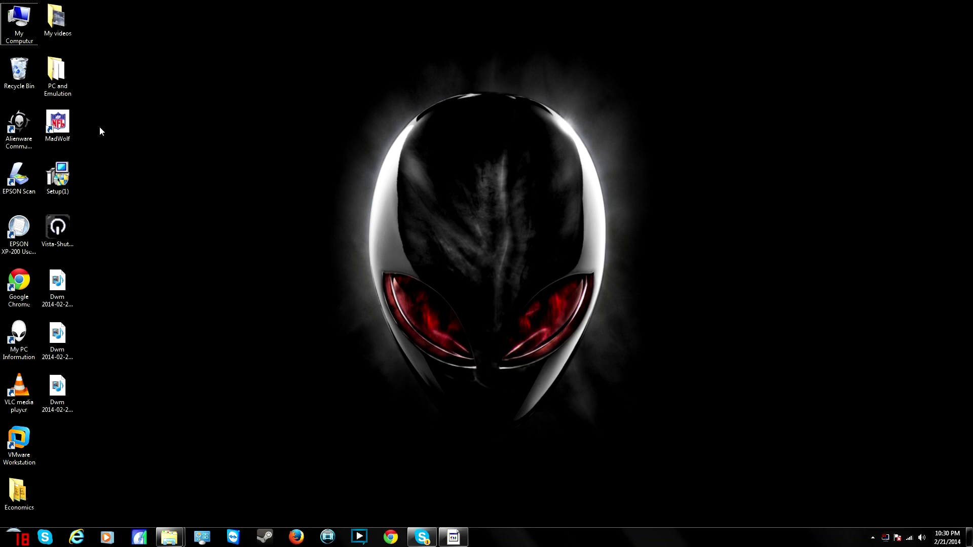
Launch Xpadder.exe from the PC and Emulation > PC games folder
double_click(55, 80)
scroll(246, 398, "down", 2)
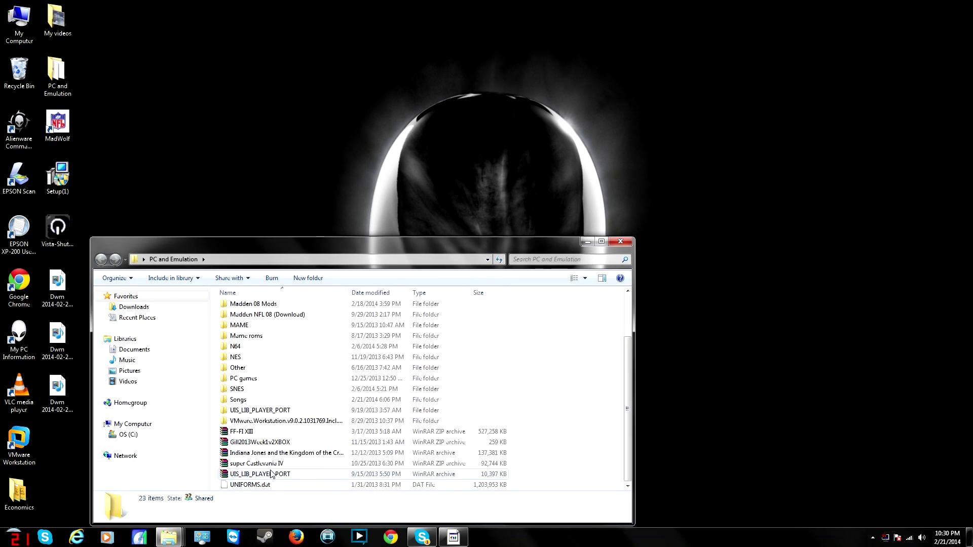
double_click(246, 379)
double_click(246, 350)
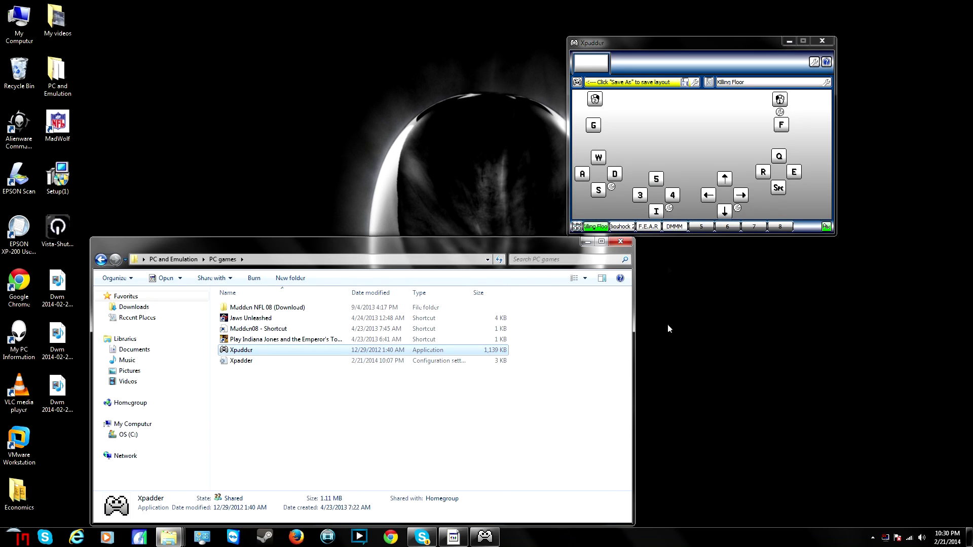
On layout 5, start a new controller without saving the old one and show the Sticks settings
left_click(620, 241)
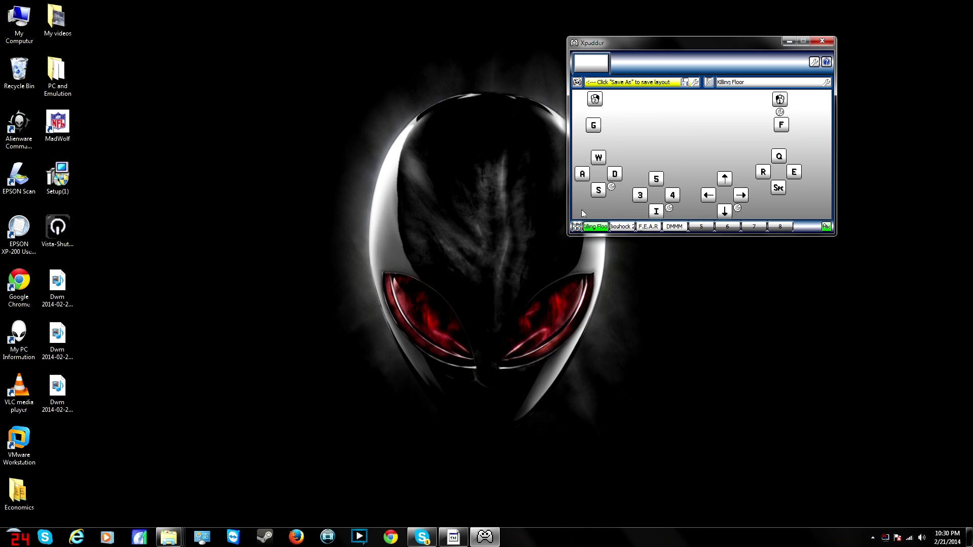
left_click(707, 227)
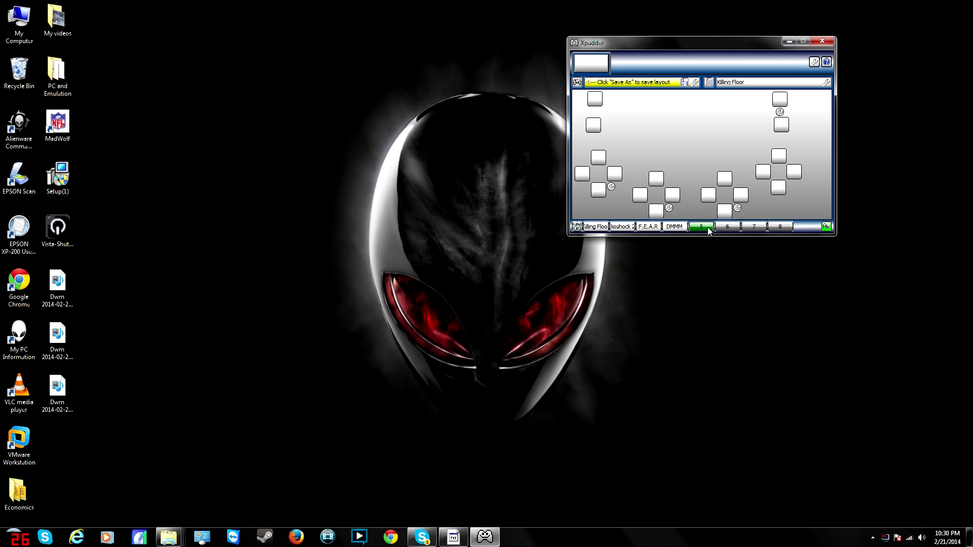
left_click(577, 82)
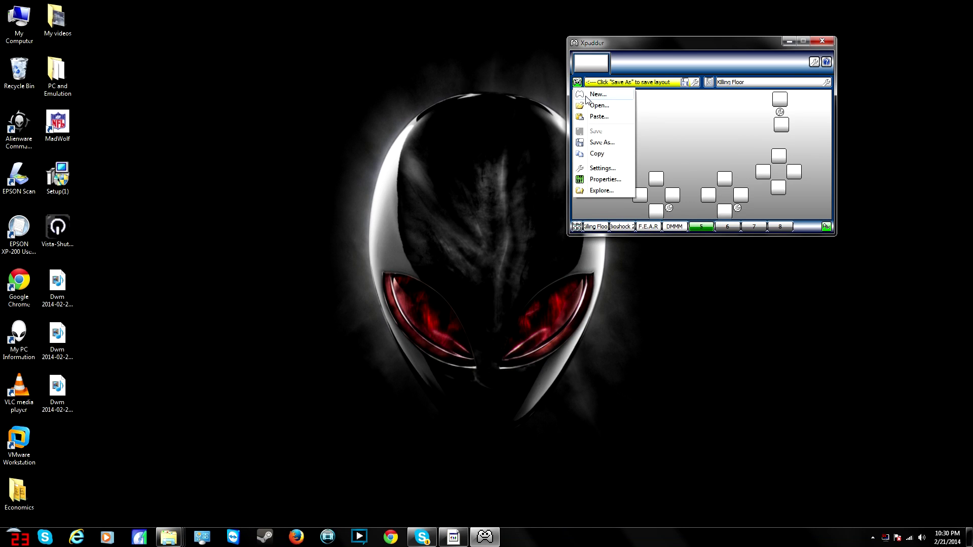
left_click(588, 95)
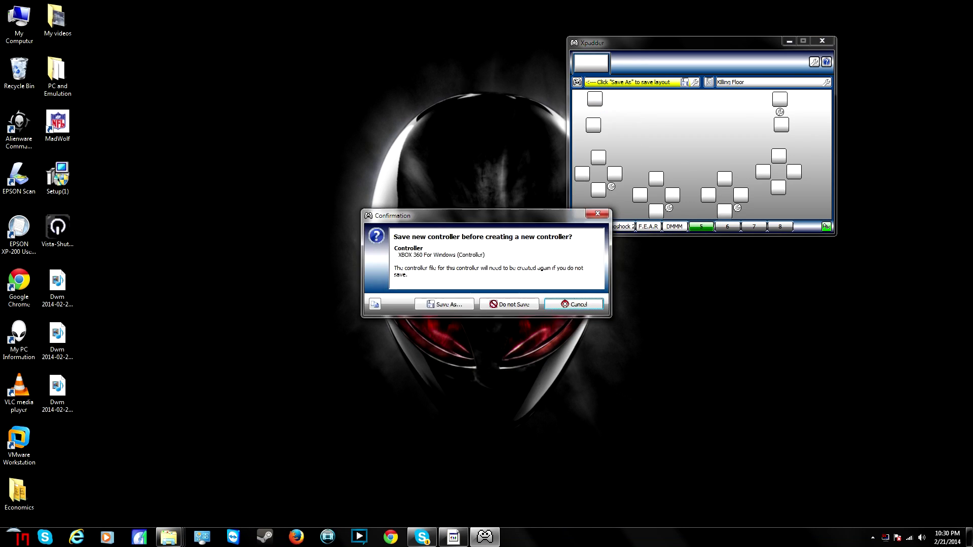
left_click(506, 305)
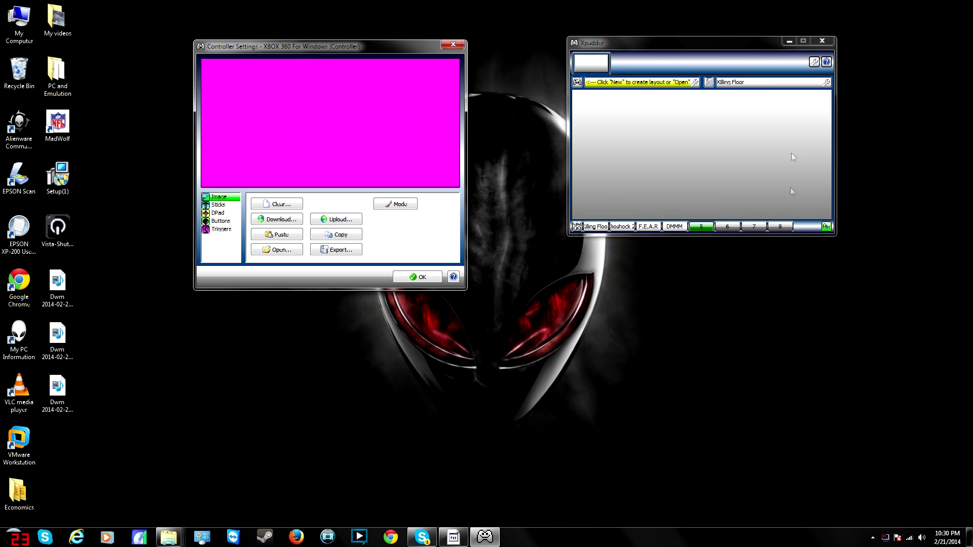
left_click(220, 205)
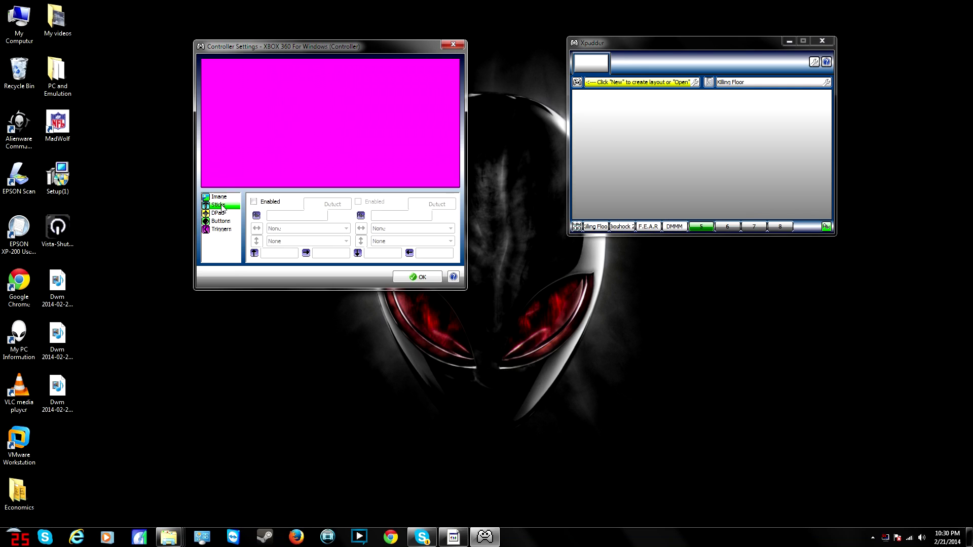
Enable Stick 1 and Stick 2 and position both stick circles on the controller image
left_click(254, 201)
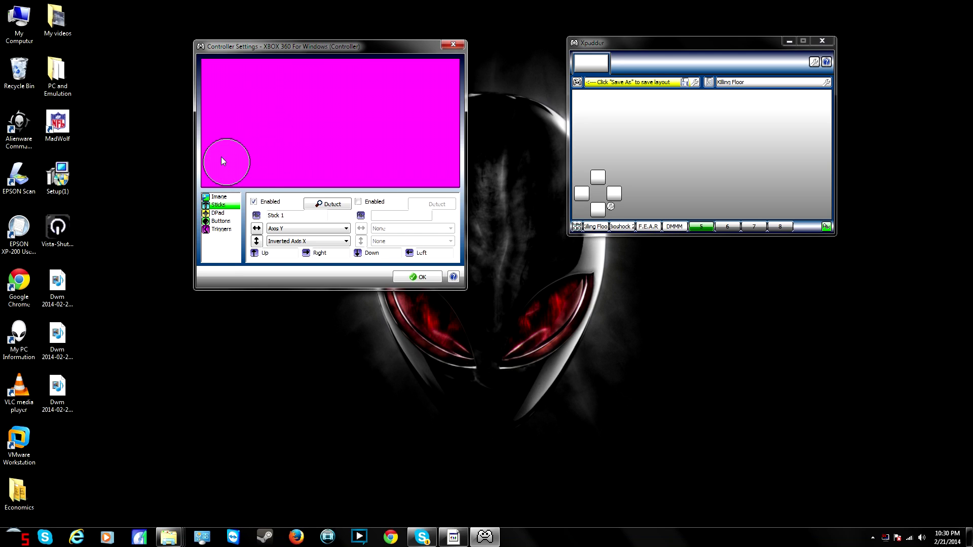
left_click_drag(221, 156, 218, 128)
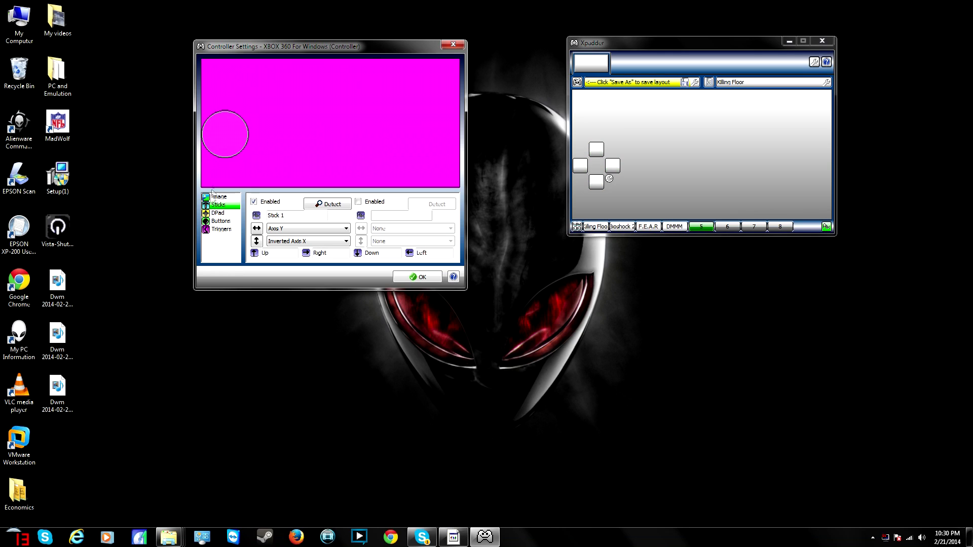
left_click(358, 201)
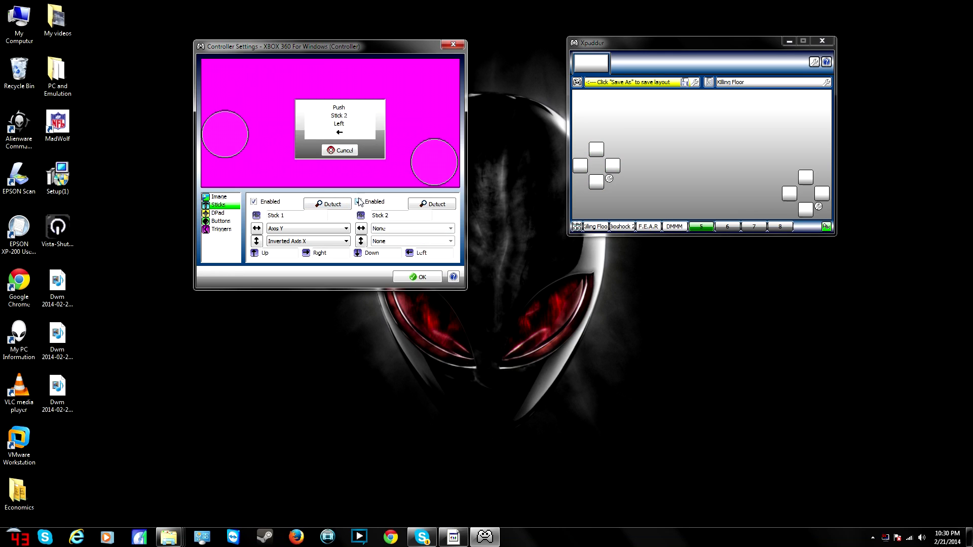
left_click_drag(433, 163, 381, 161)
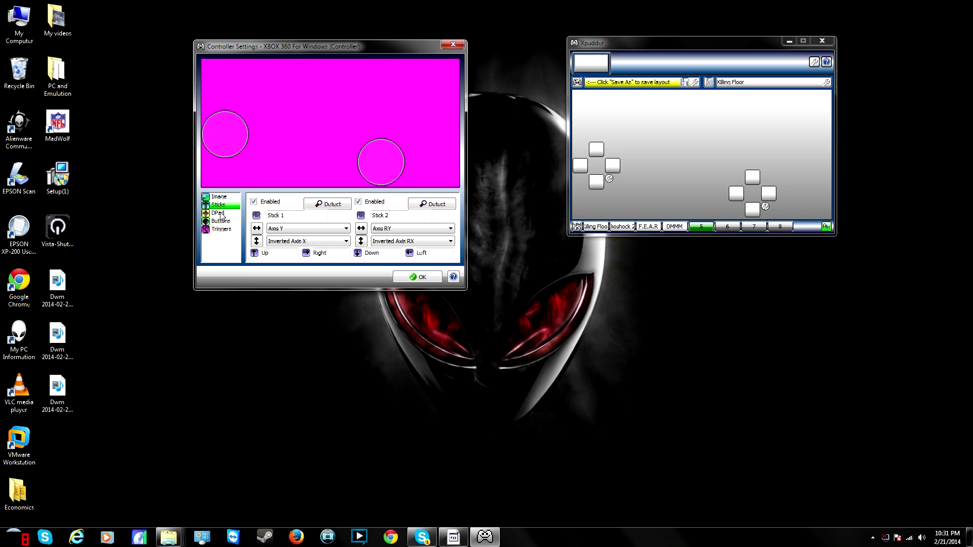
left_click(220, 213)
Enable the DPad with up on Axis Y and place it between the two sticks
left_click(253, 202)
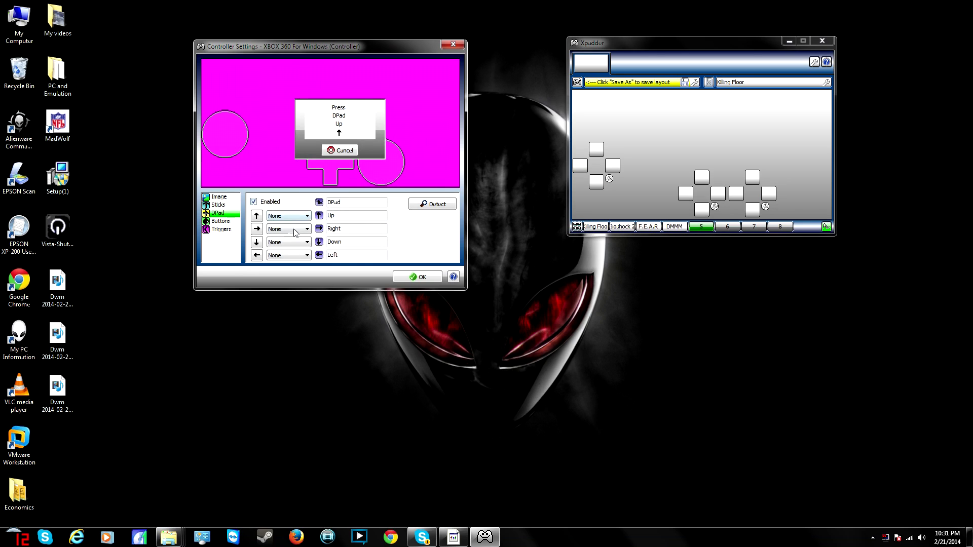
left_click(298, 217)
left_click(298, 217)
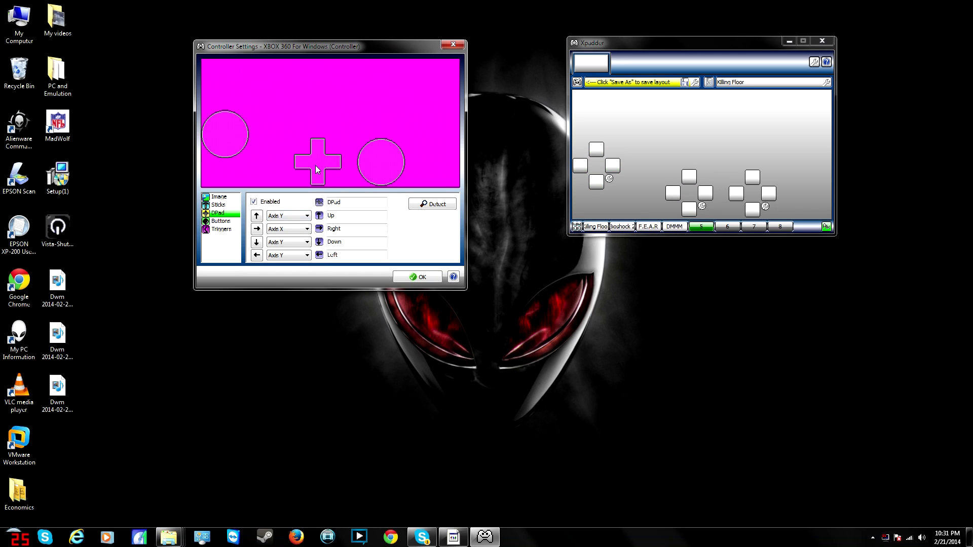
left_click_drag(315, 166, 284, 170)
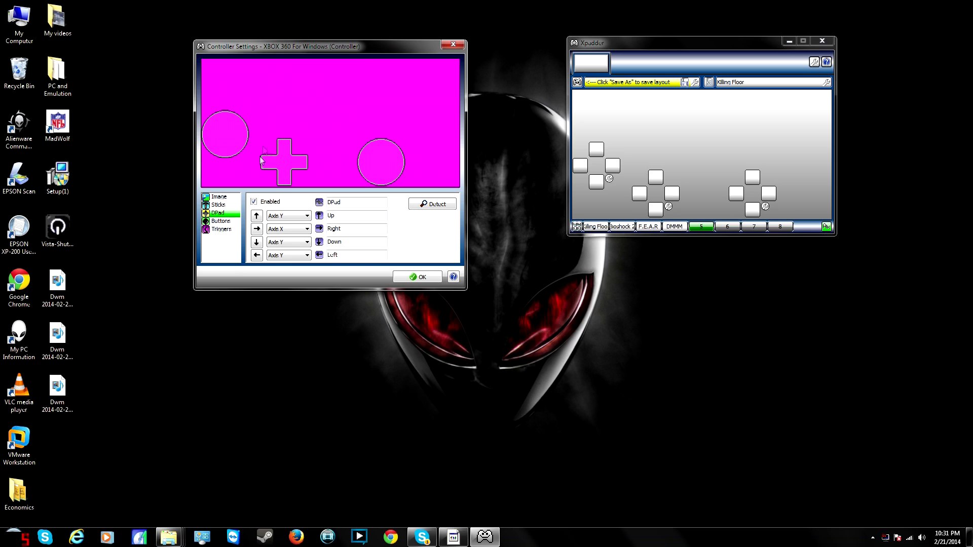
left_click(221, 222)
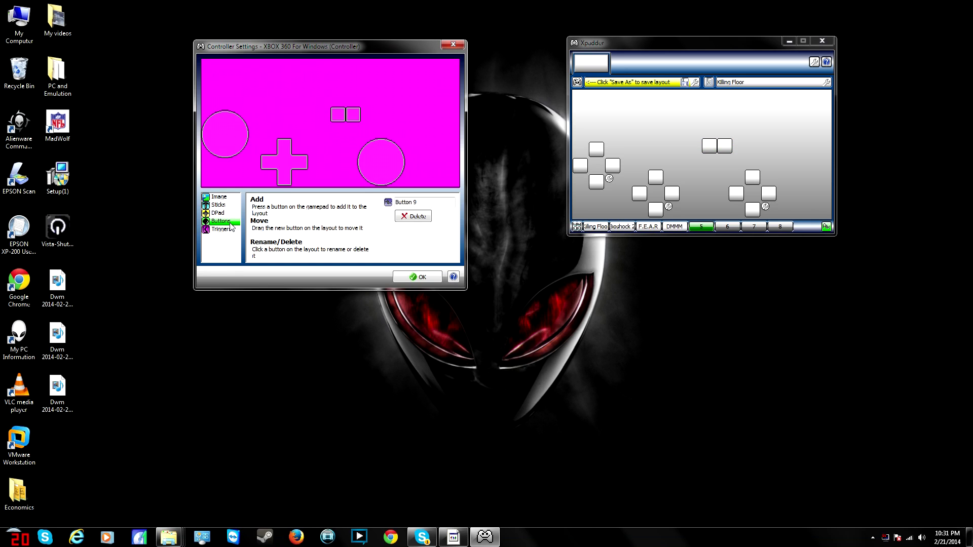
Place stick-click buttons inside both stick circles and group several buttons on the right
left_click_drag(341, 112, 226, 137)
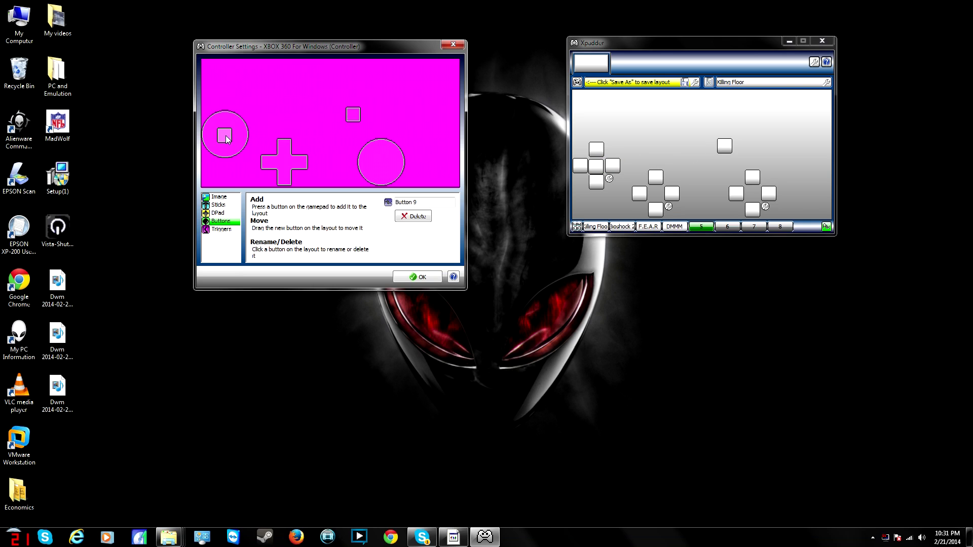
left_click_drag(355, 114, 382, 166)
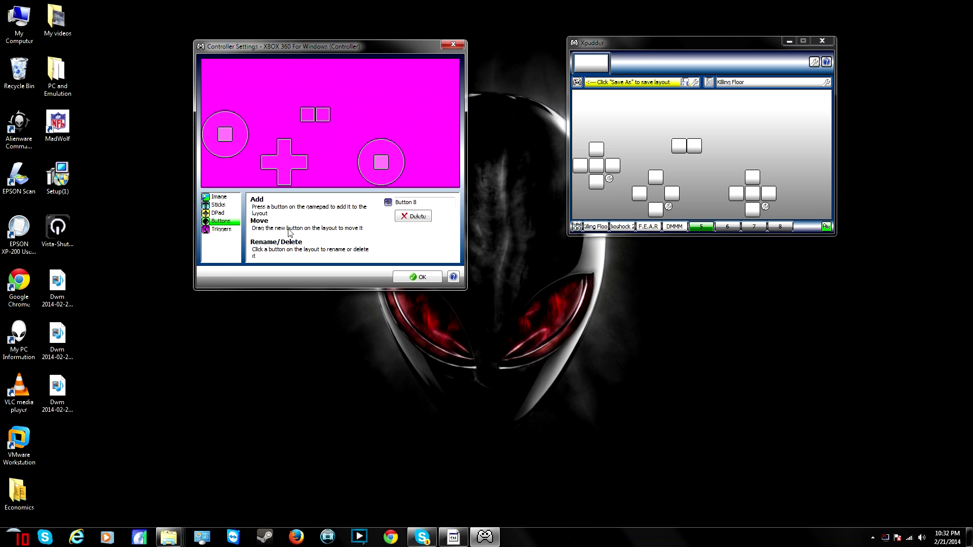
left_click_drag(304, 118, 362, 119)
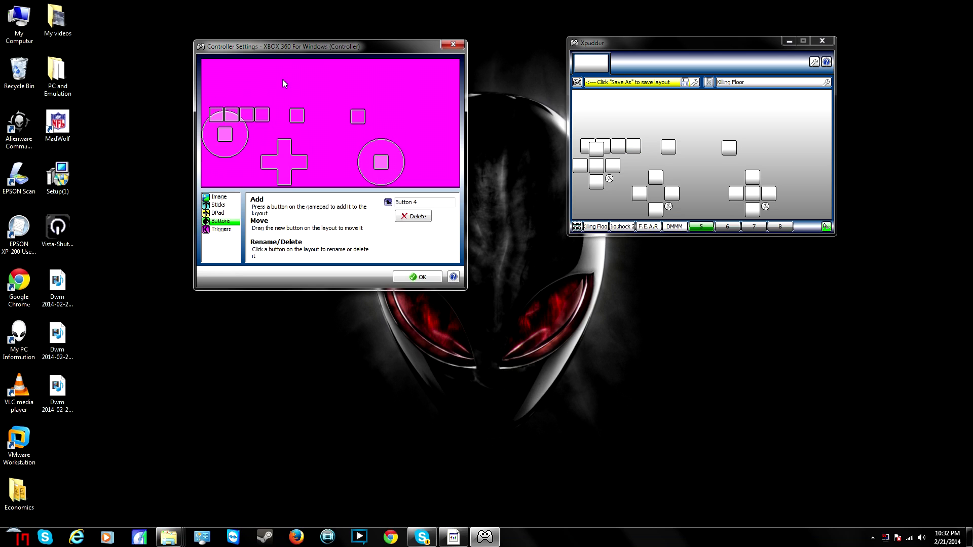
left_click_drag(267, 117, 433, 109)
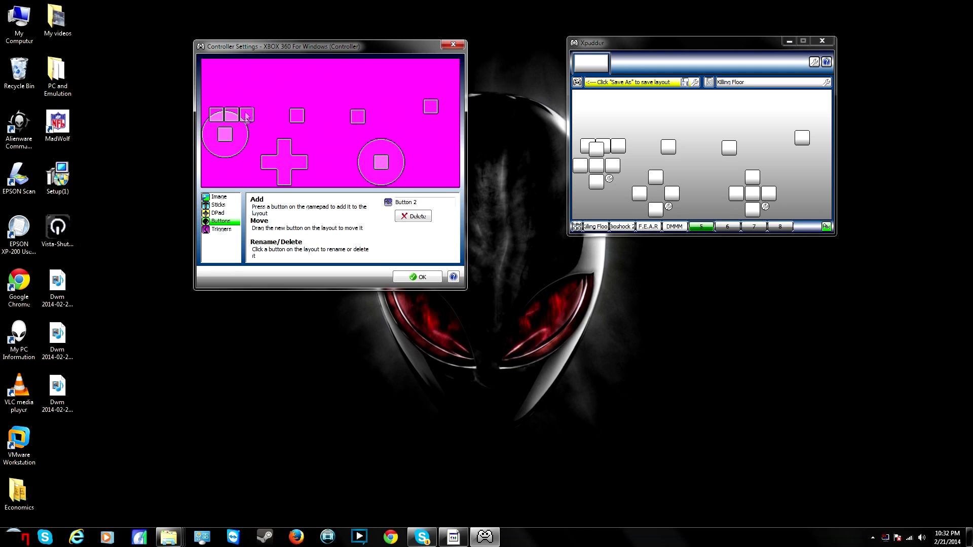
left_click_drag(240, 118, 452, 127)
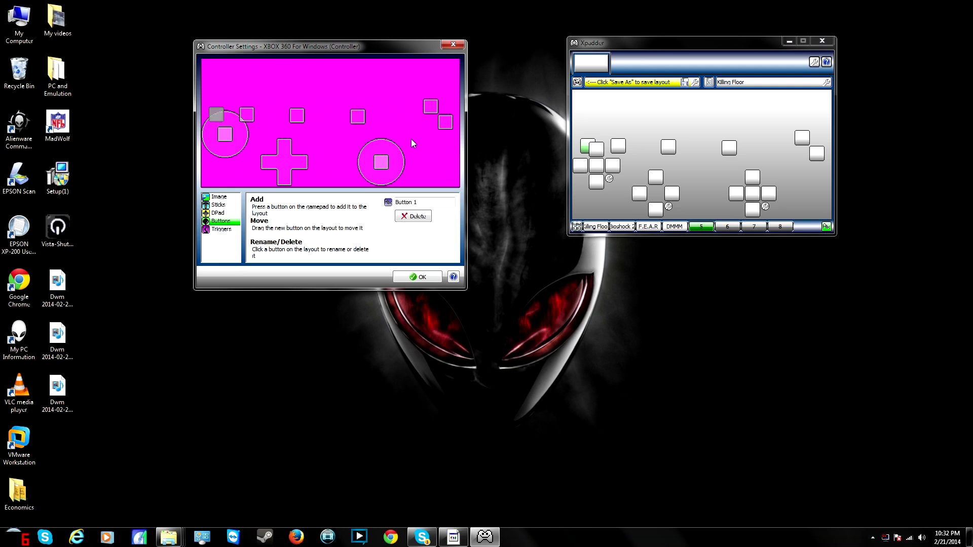
left_click_drag(217, 116, 432, 138)
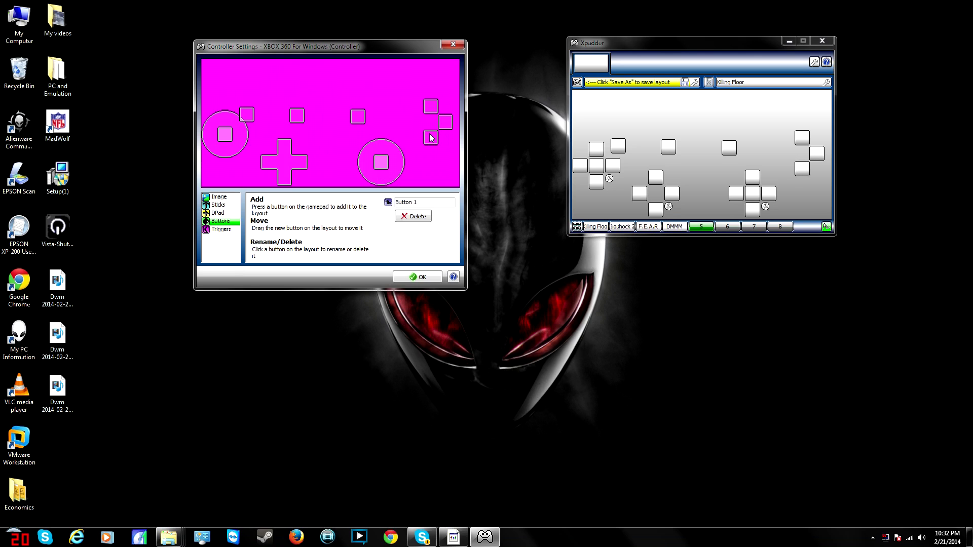
left_click(357, 120)
Complete the right-hand button diamond and place shoulder buttons at the top left and top right
left_click_drag(244, 108, 412, 121)
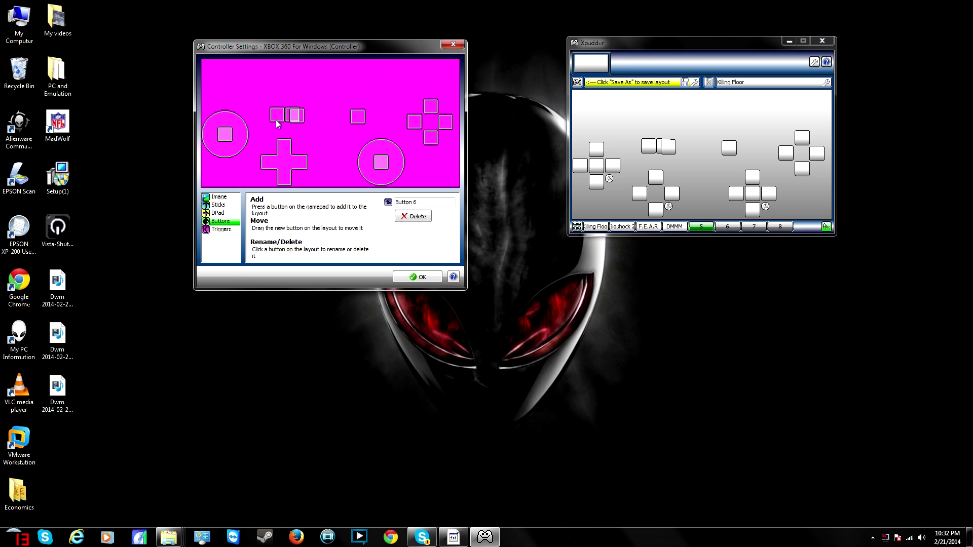
left_click_drag(276, 120, 226, 77)
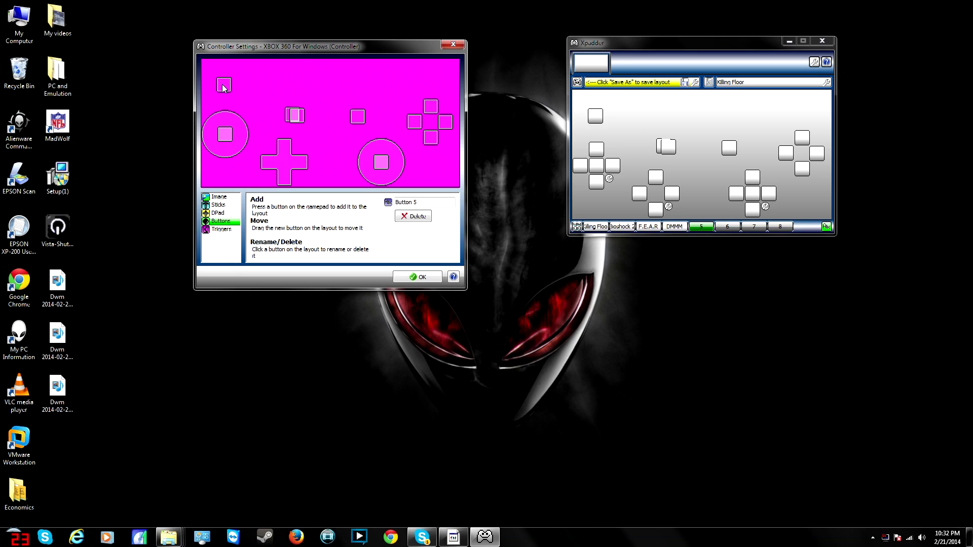
left_click_drag(223, 84, 224, 88)
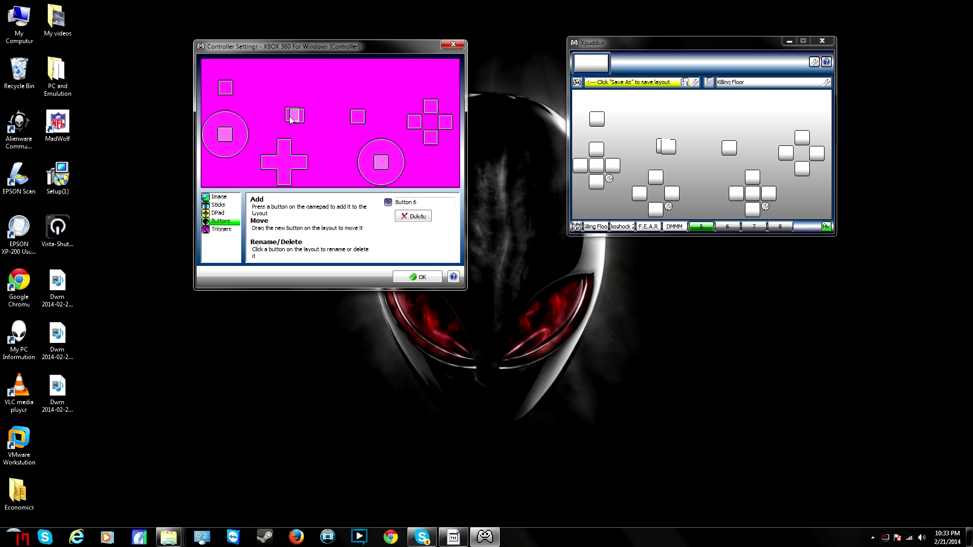
left_click_drag(291, 119, 382, 92)
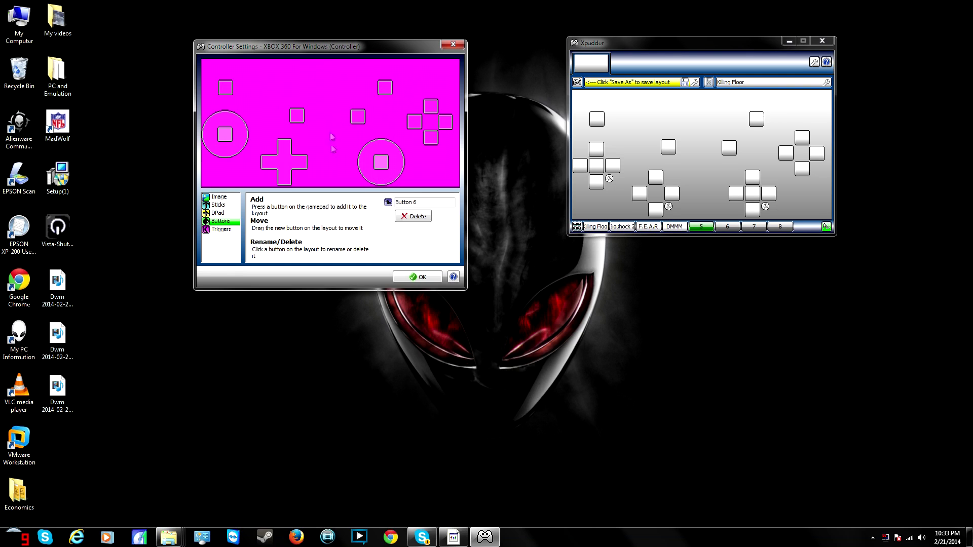
left_click(215, 230)
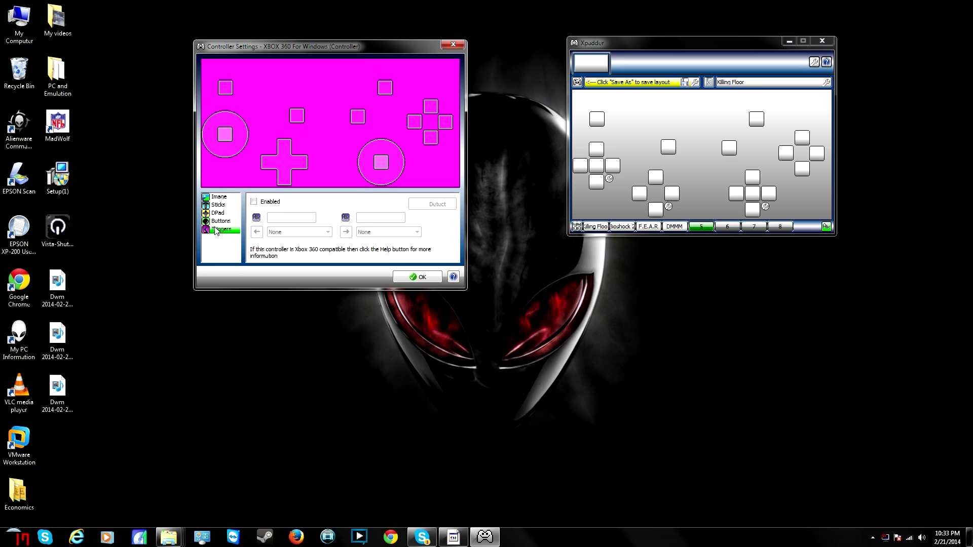
Enable the triggers, position both trigger boxes at the top of the image, and confirm
left_click(253, 201)
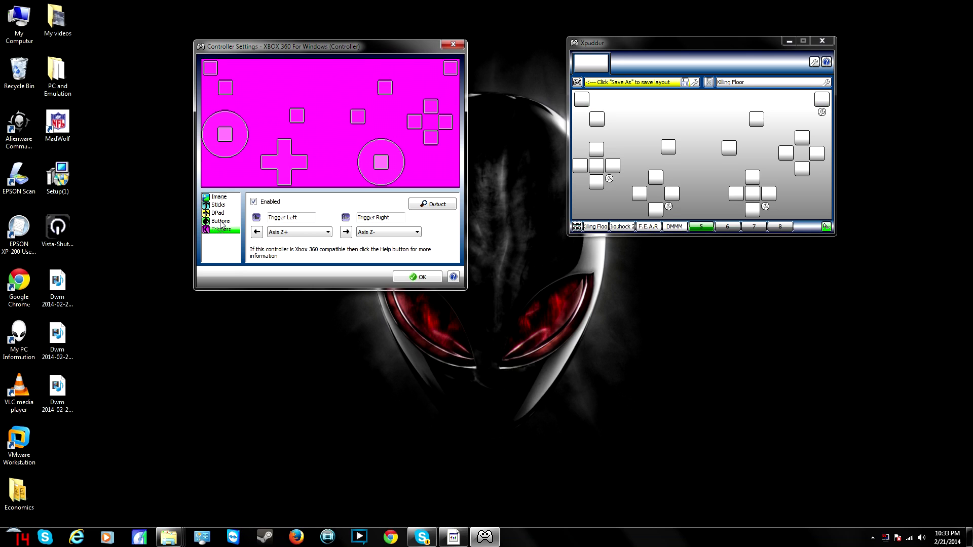
left_click_drag(207, 74, 229, 68)
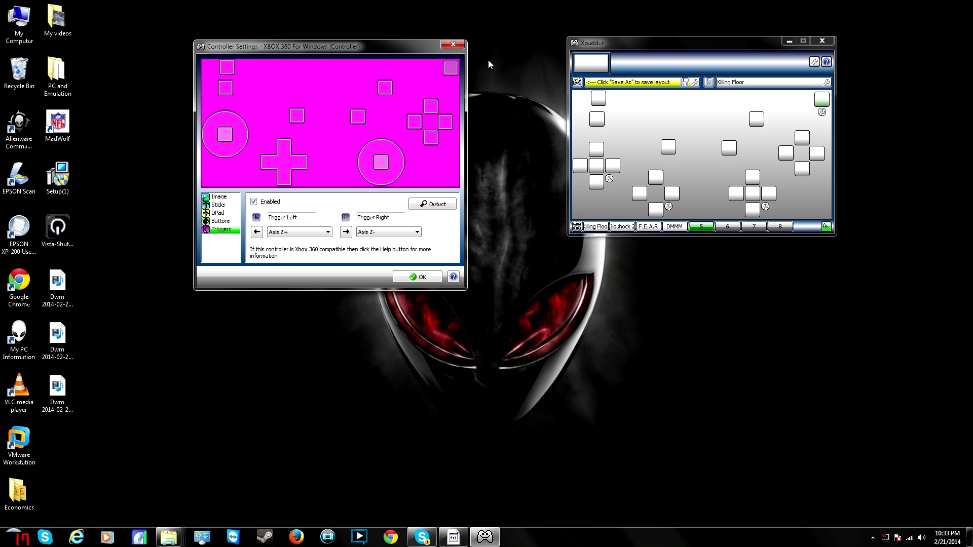
left_click_drag(453, 71, 387, 67)
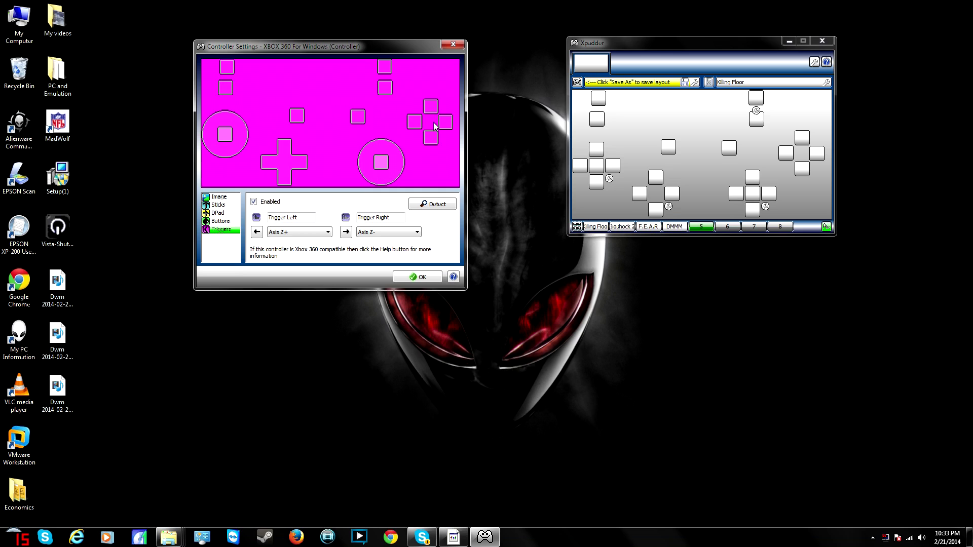
left_click_drag(232, 71, 228, 72)
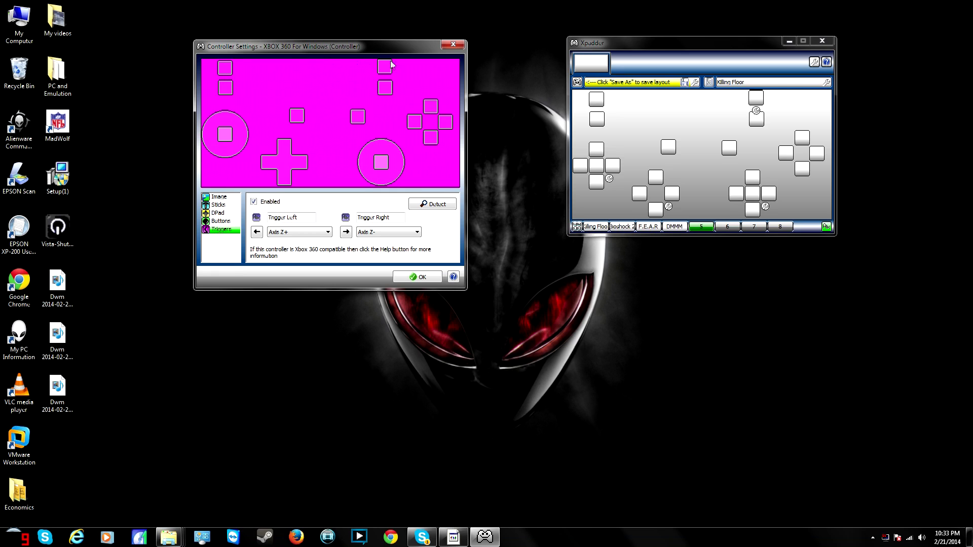
left_click_drag(391, 60, 391, 60)
left_click(421, 278)
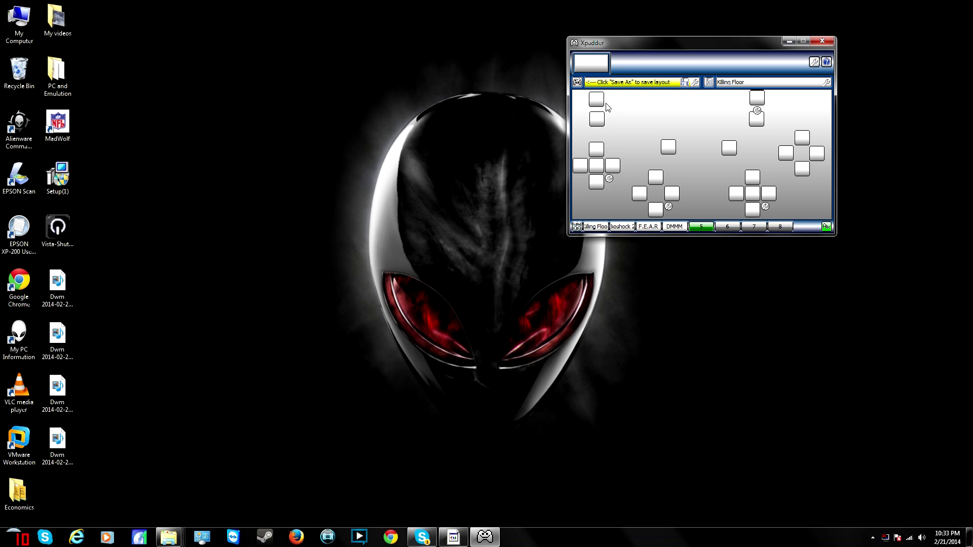
Map the left trigger to the right mouse button and the right trigger to the left mouse button
left_click(599, 101)
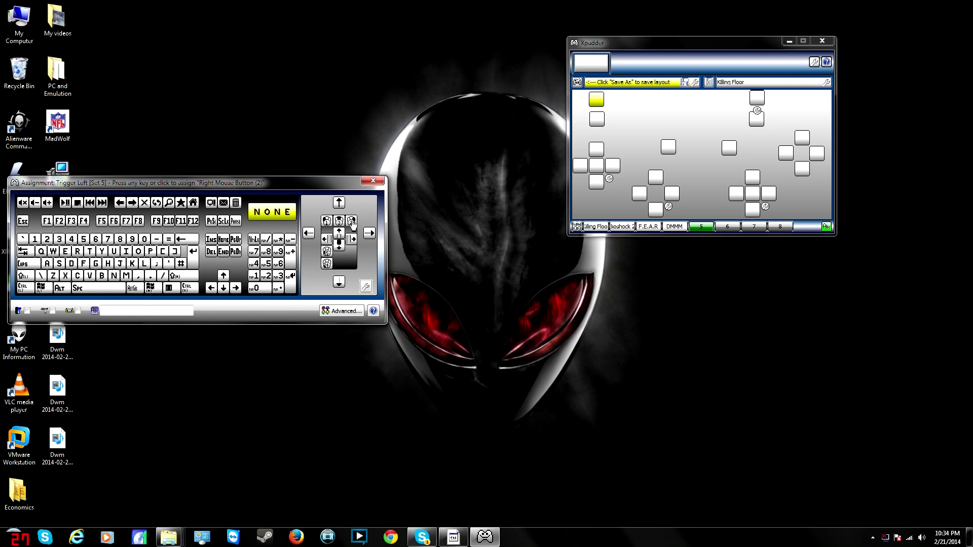
left_click(353, 223)
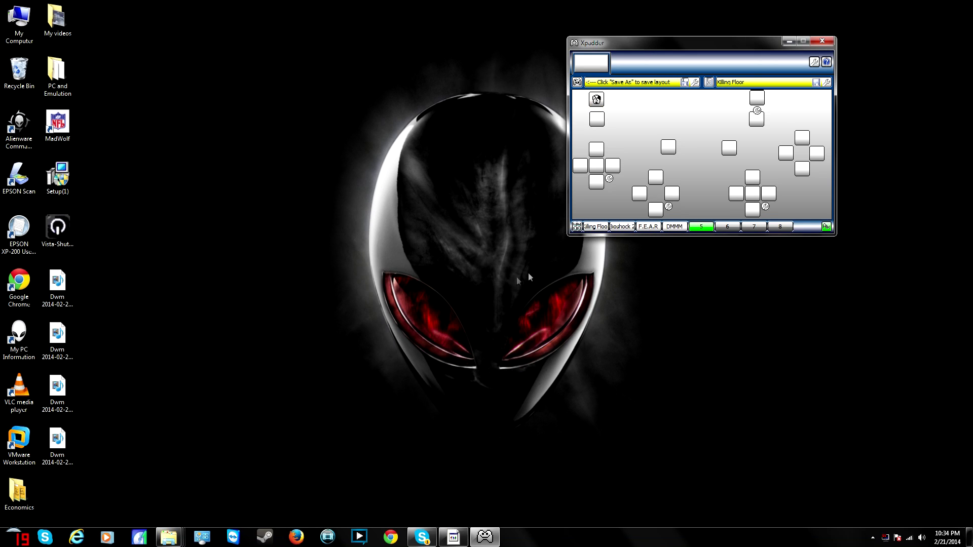
left_click(757, 99)
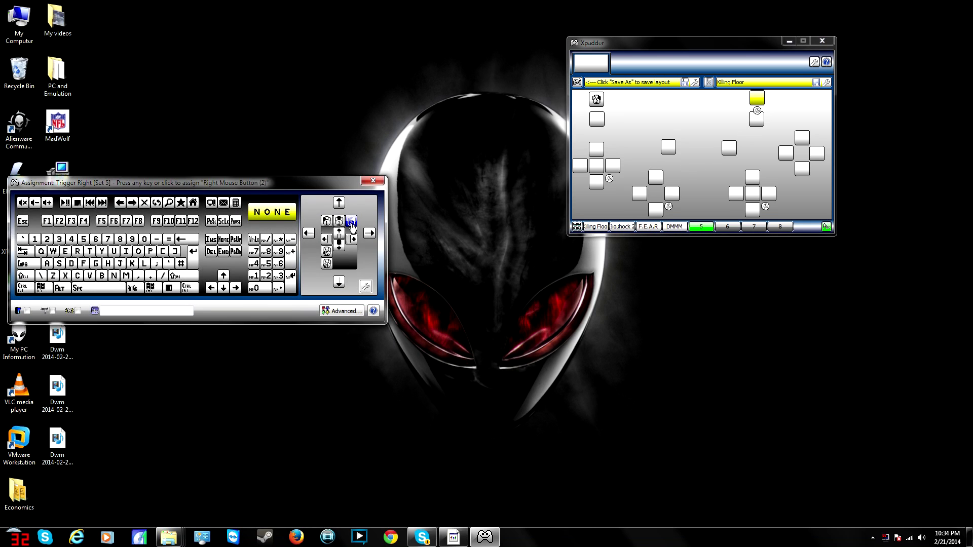
left_click(328, 222)
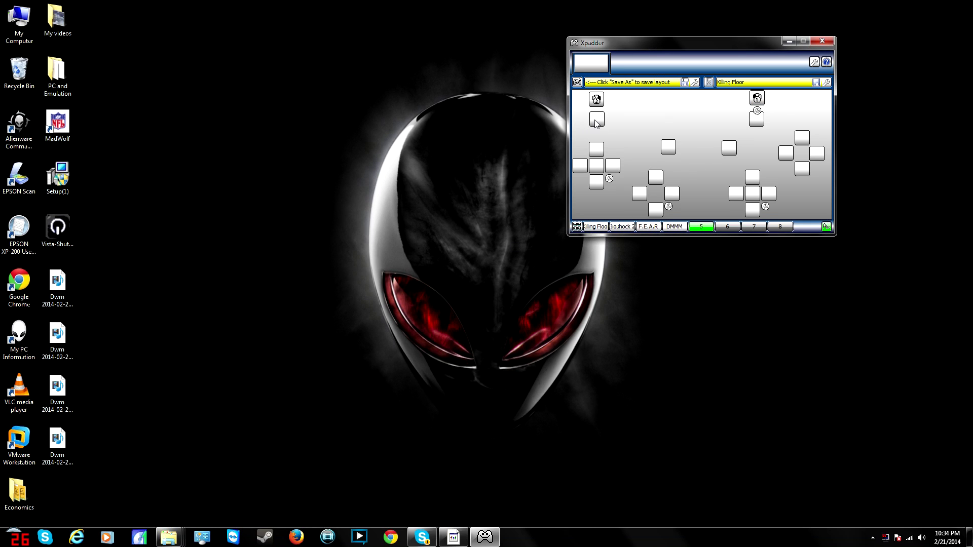
Assign the G key to Button 5 and the F key to Button 6
left_click(596, 119)
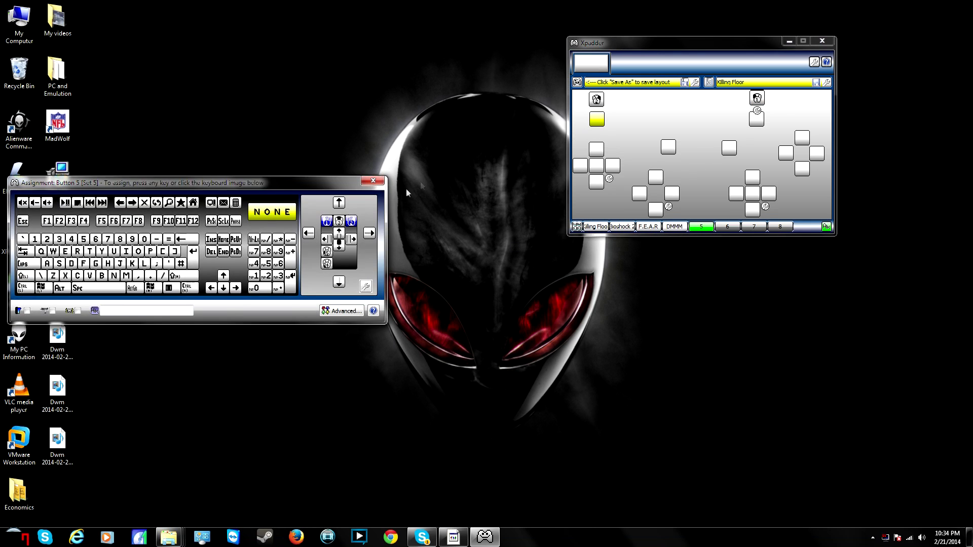
left_click(96, 264)
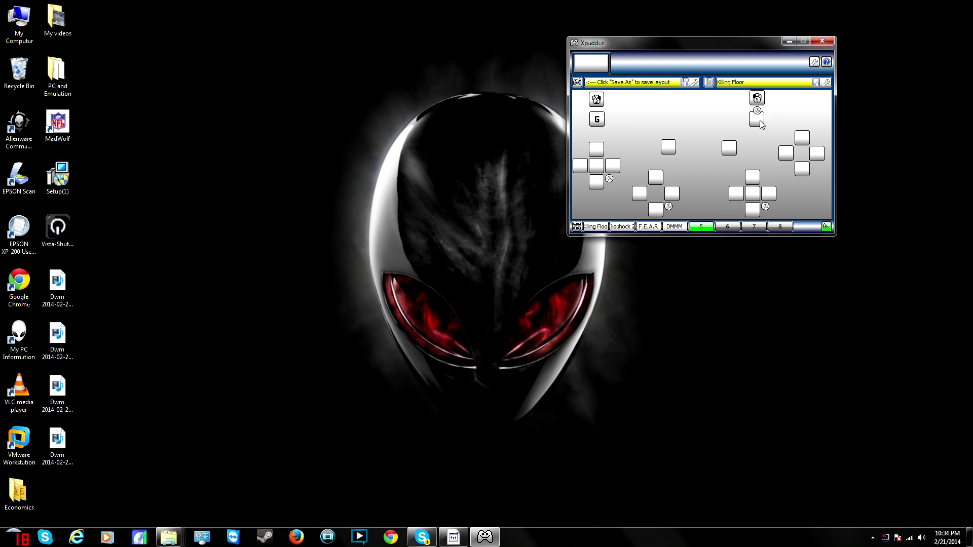
left_click(756, 119)
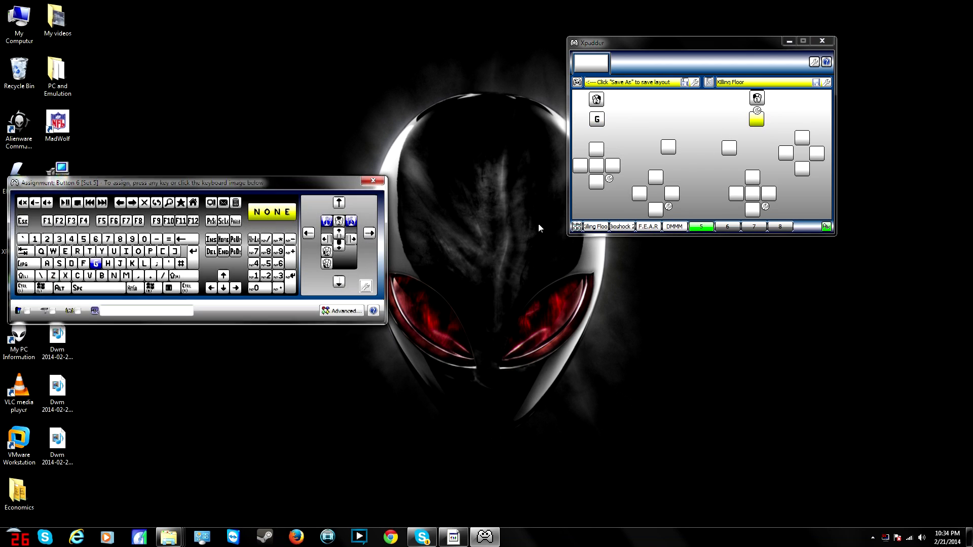
left_click(84, 264)
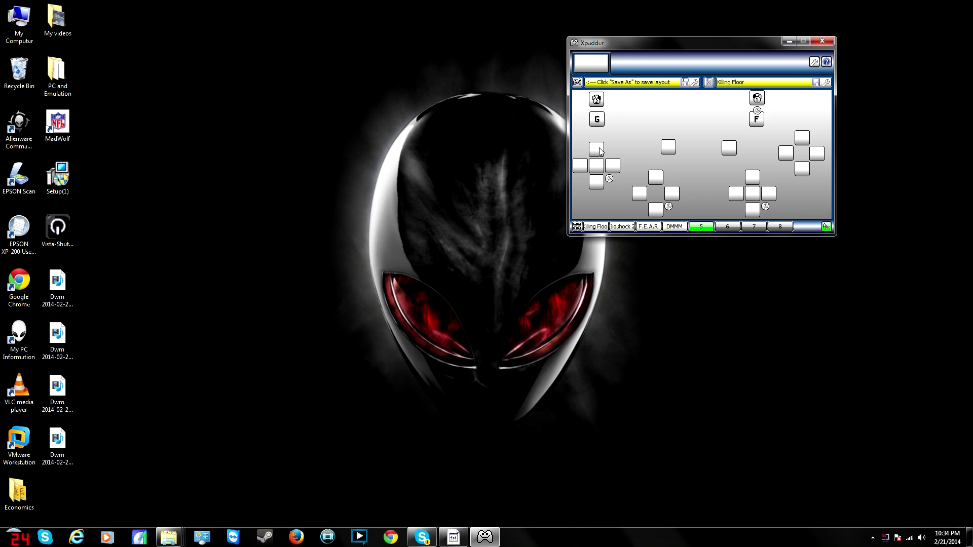
left_click(600, 151)
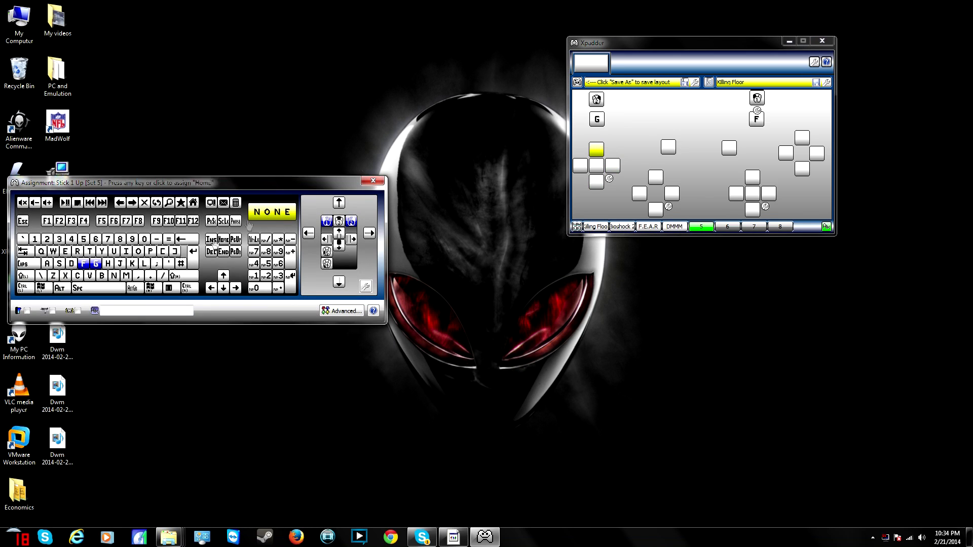
Map the left stick directions to W, A, S, D and the stick press to C
left_click(53, 251)
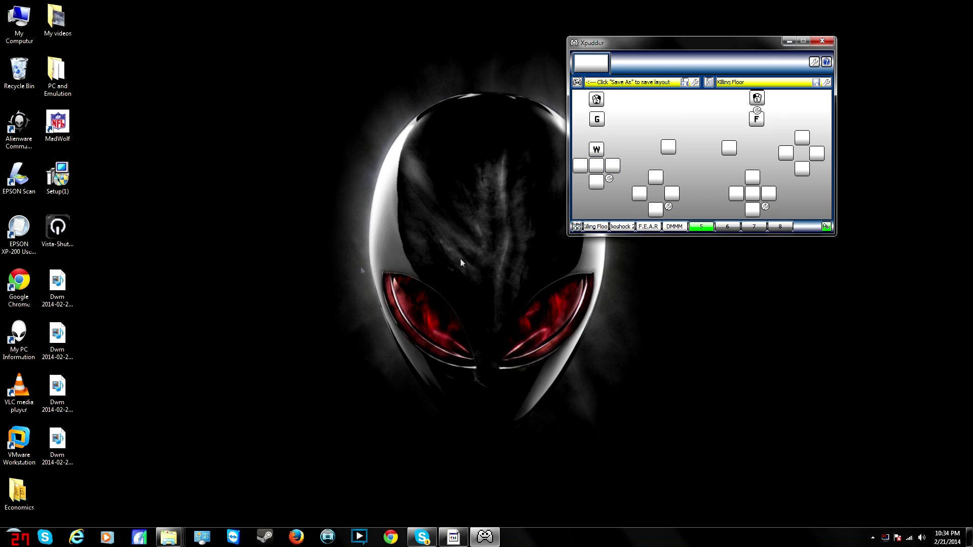
left_click(581, 172)
left_click(42, 269)
left_click(612, 166)
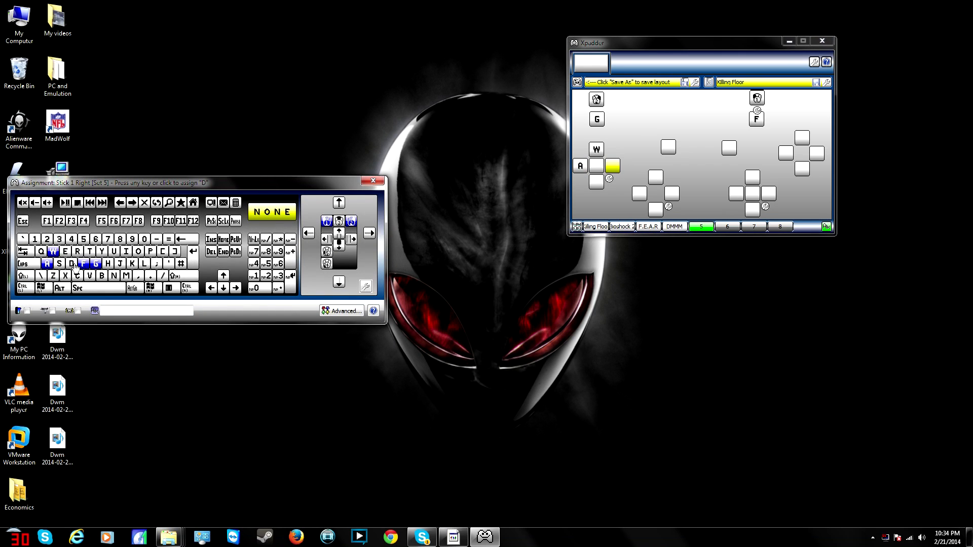
left_click(76, 271)
left_click(596, 182)
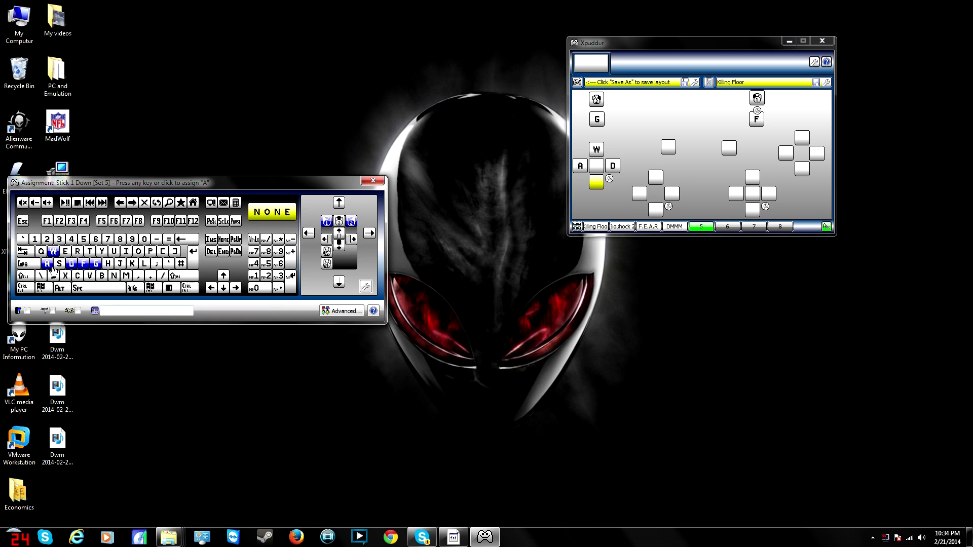
left_click(59, 271)
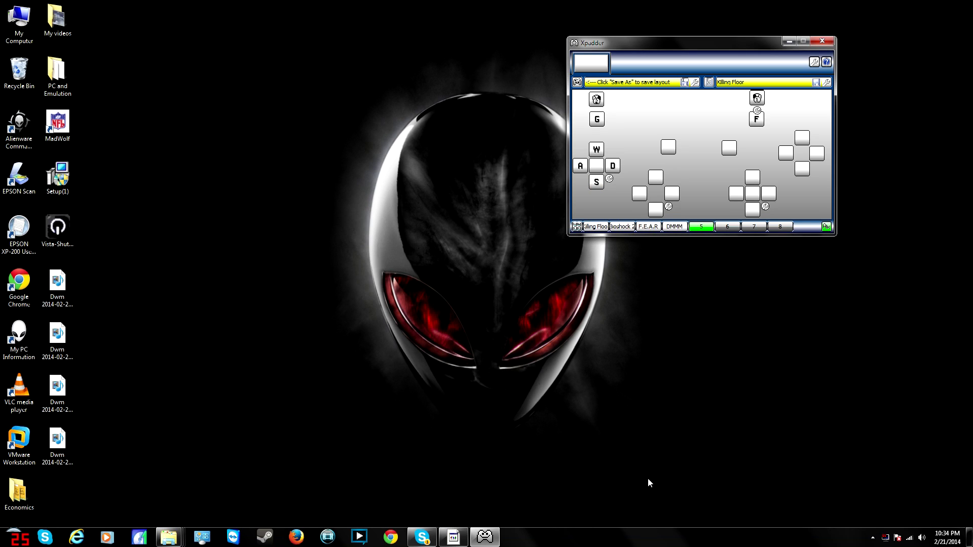
left_click(597, 173)
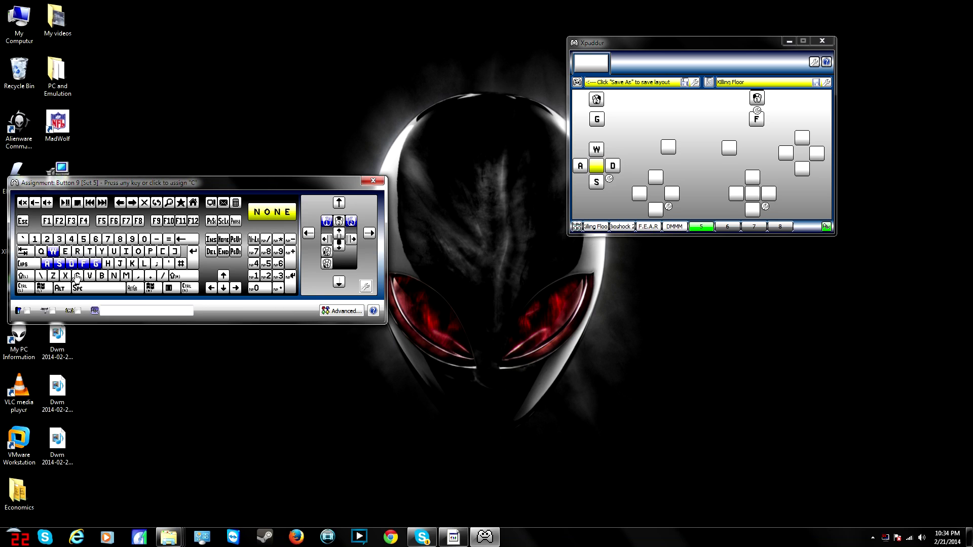
left_click(82, 282)
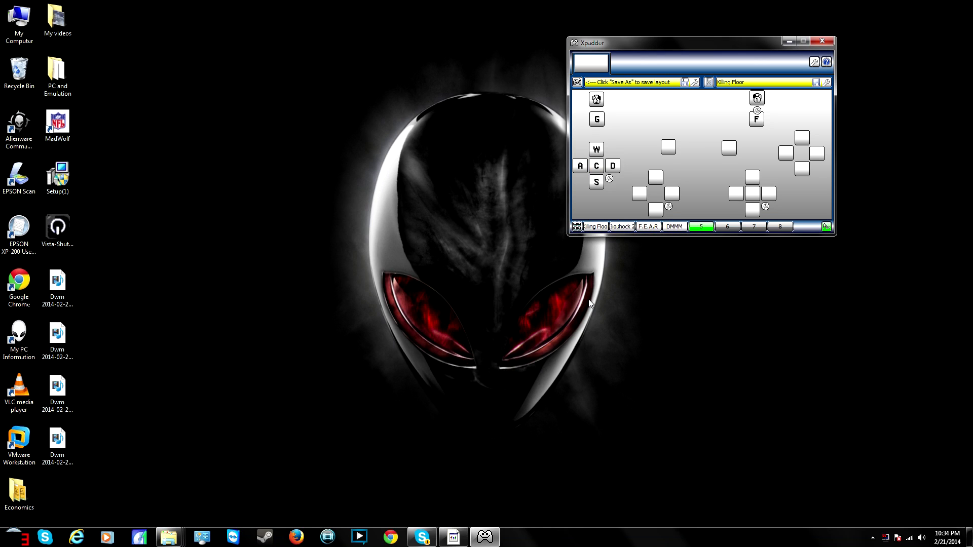
left_click(672, 147)
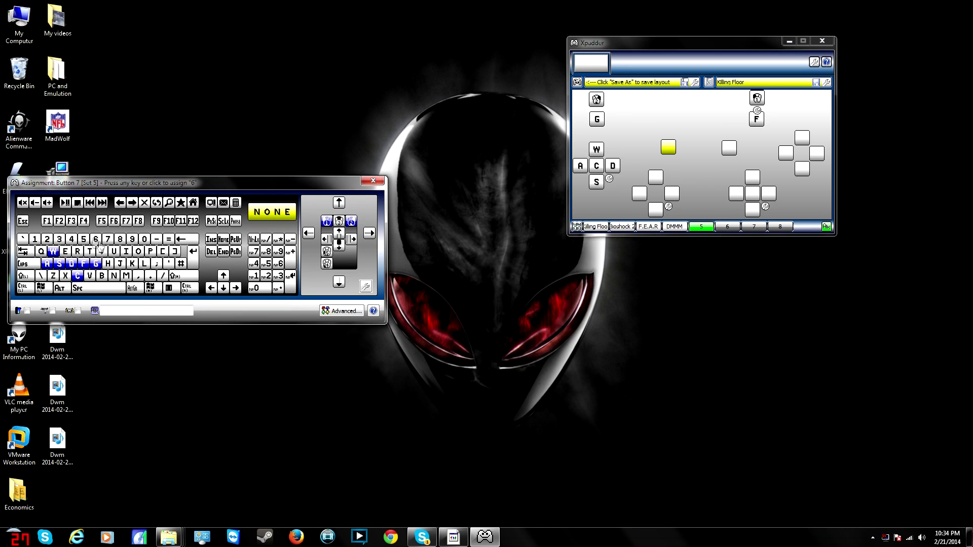
Map the two centre buttons, Button 7 and Button 8, to keys 1 and 2
left_click(40, 238)
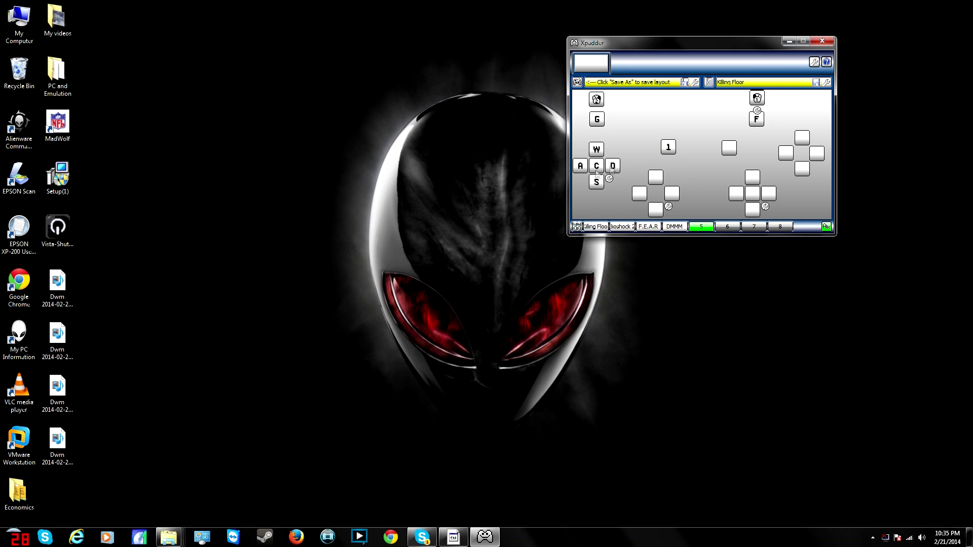
left_click(731, 153)
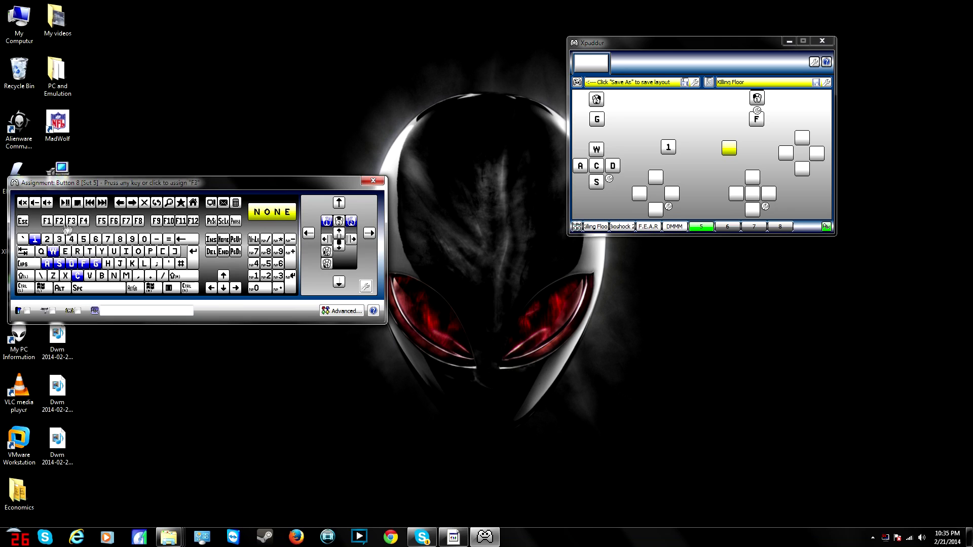
left_click(49, 240)
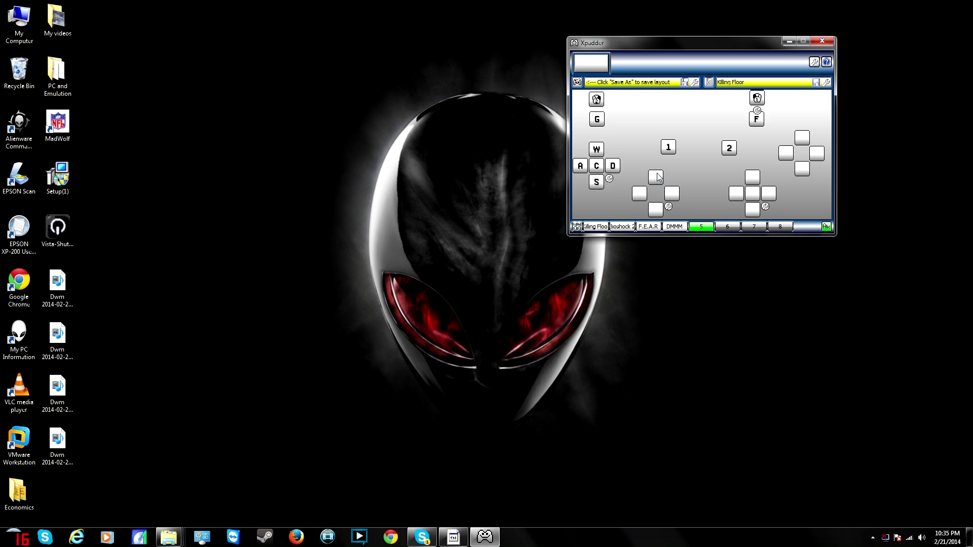
Map the D-pad to 5 up, 3 left, 4 right and I down
left_click(655, 177)
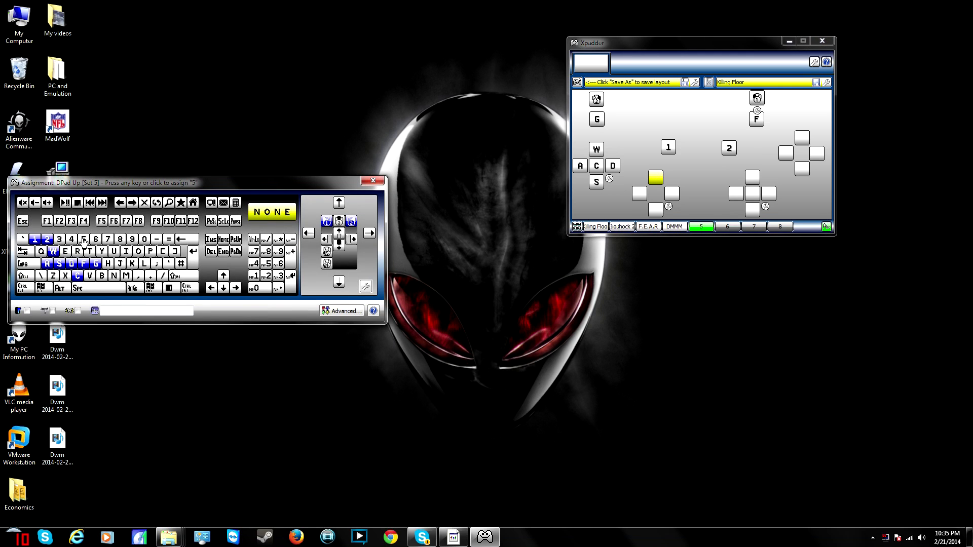
left_click(83, 239)
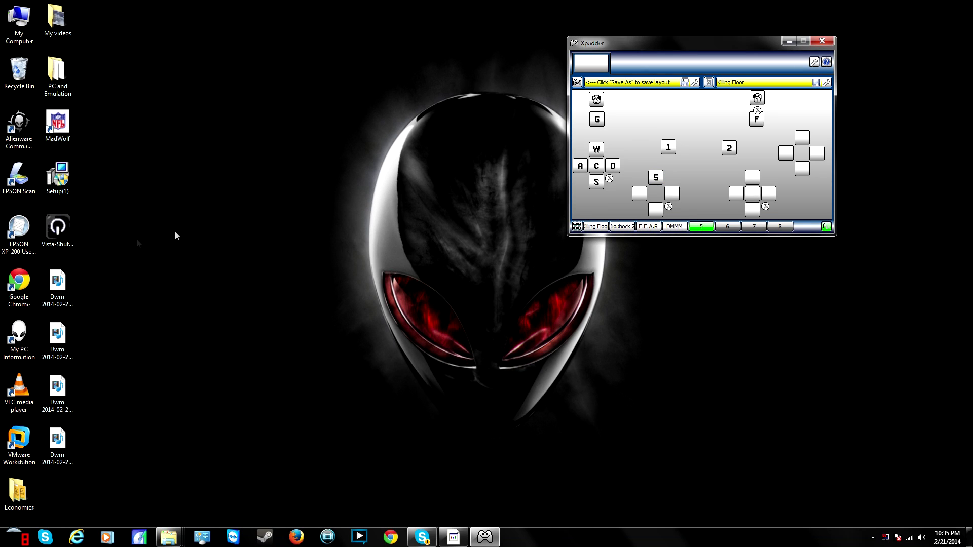
left_click(639, 193)
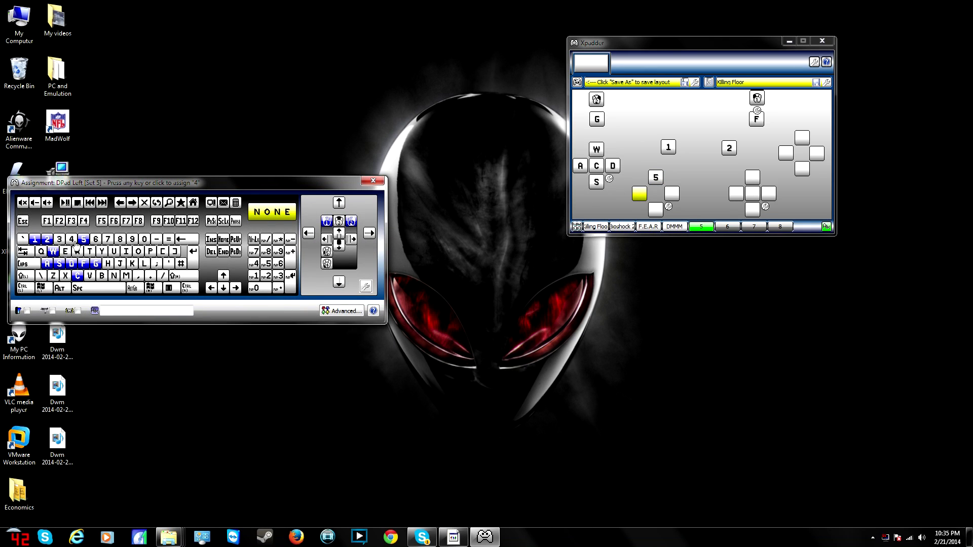
left_click(59, 240)
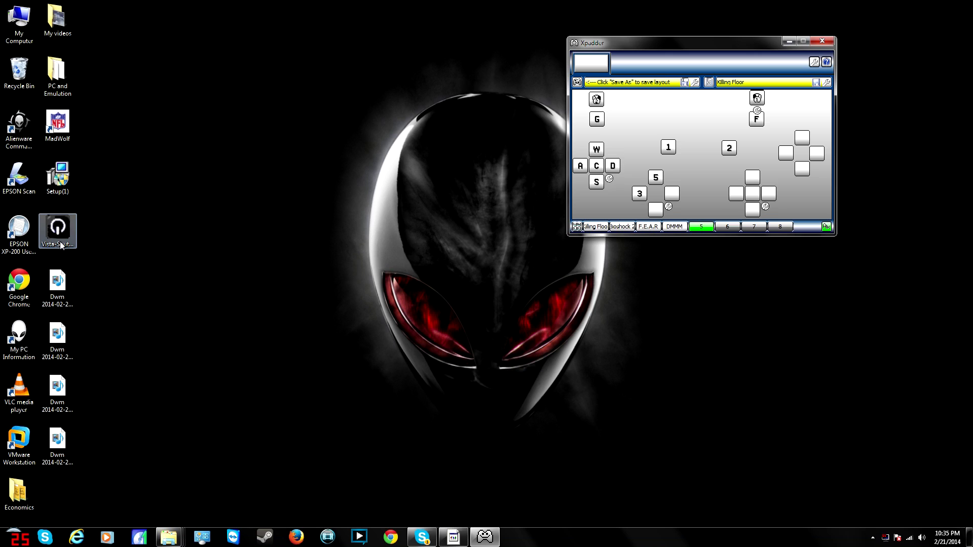
left_click(671, 193)
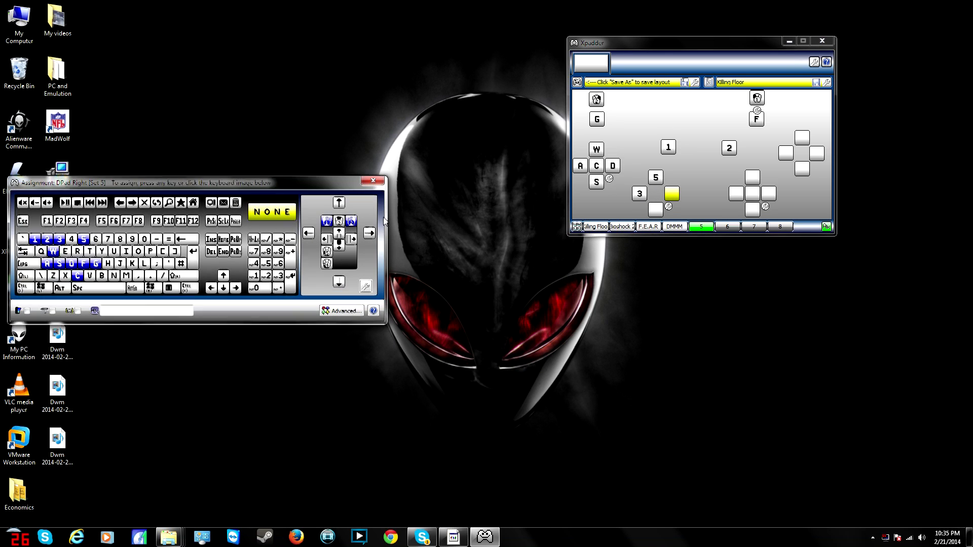
left_click(72, 240)
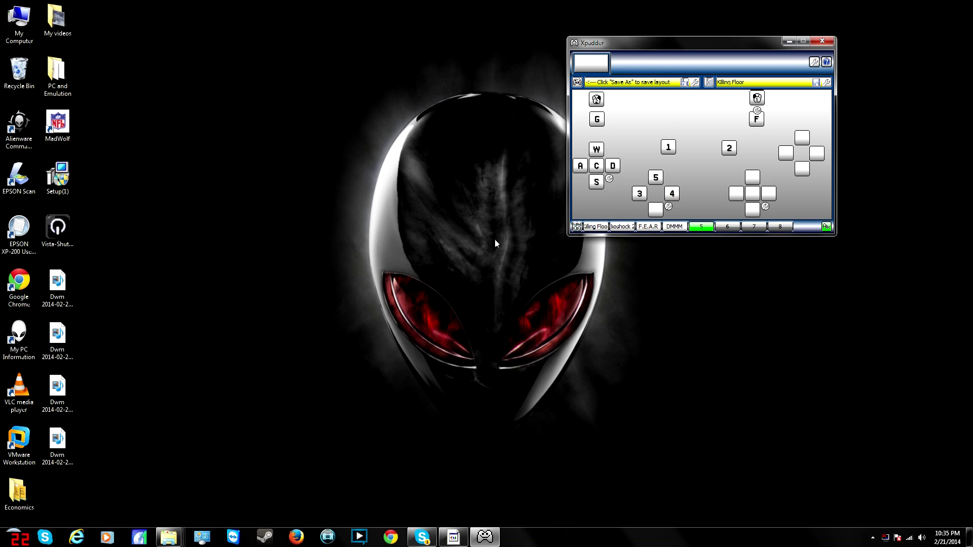
left_click(654, 210)
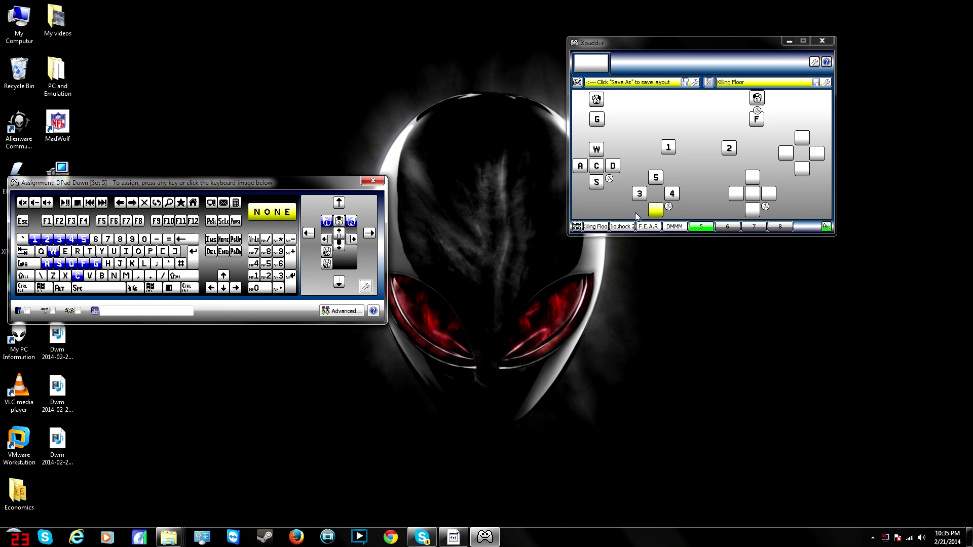
key("i")
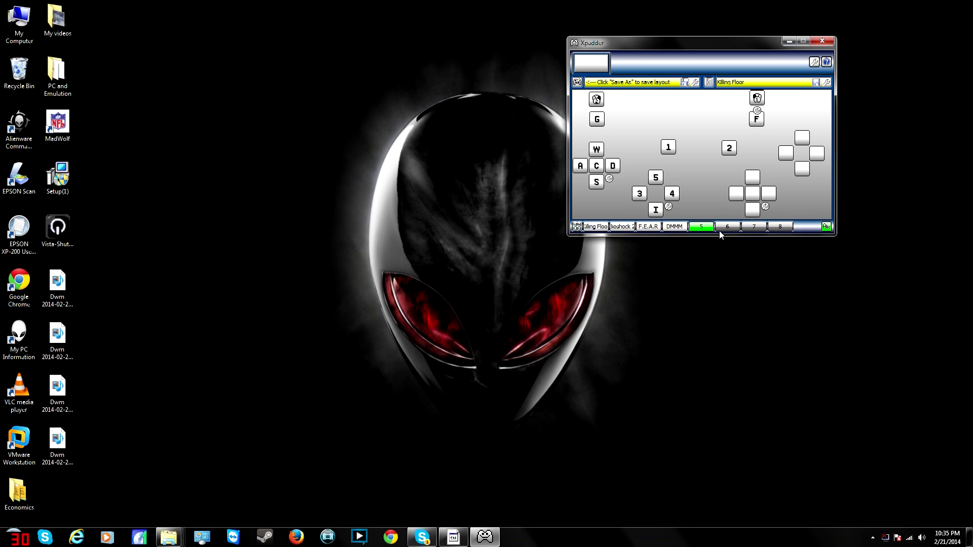
Assign the Up, Left, Right and Down arrow keys to the matching right-stick directions
left_click(745, 179)
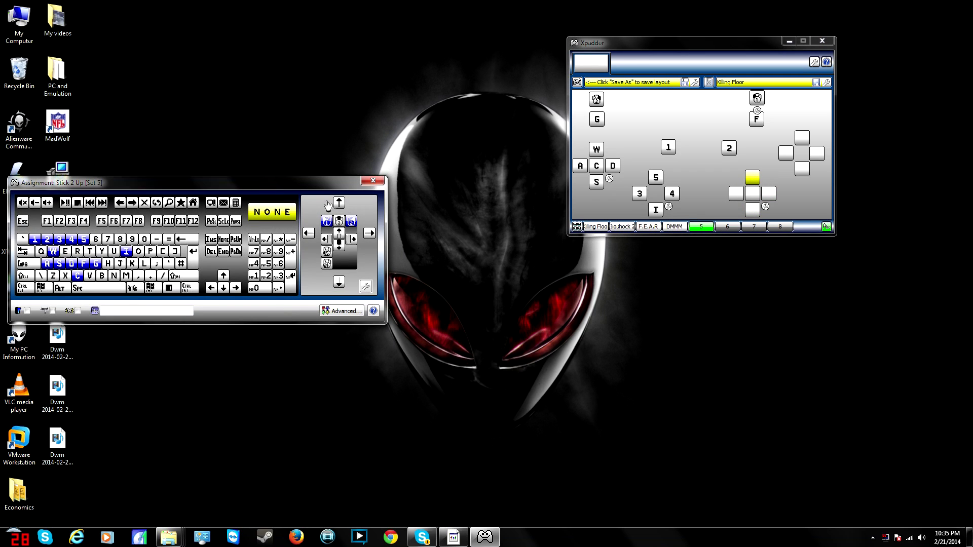
key("Up")
left_click(735, 193)
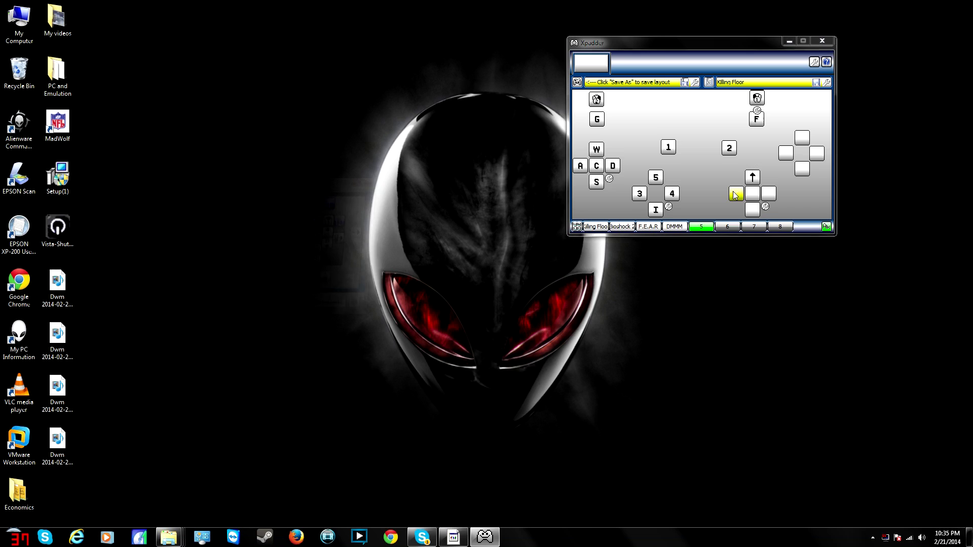
left_click(311, 235)
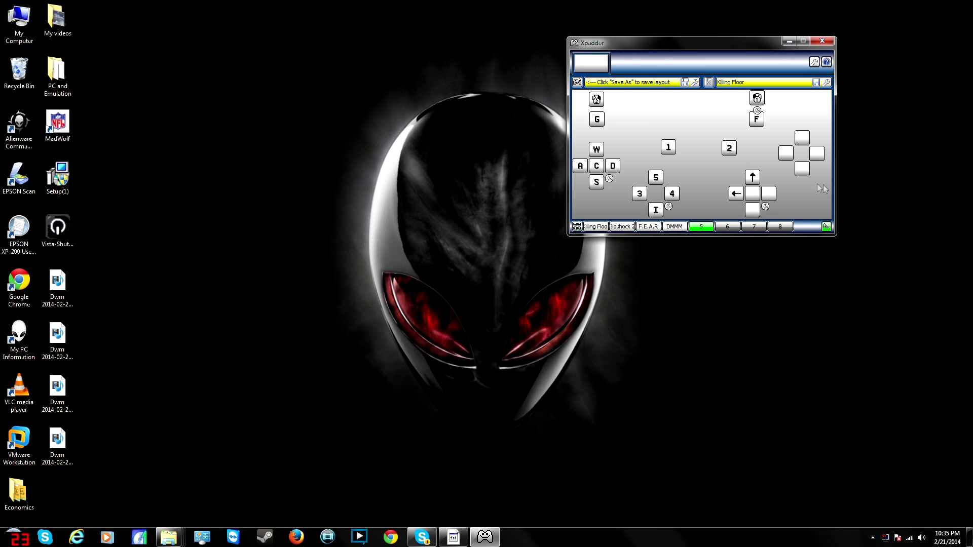
left_click(769, 193)
key("Right")
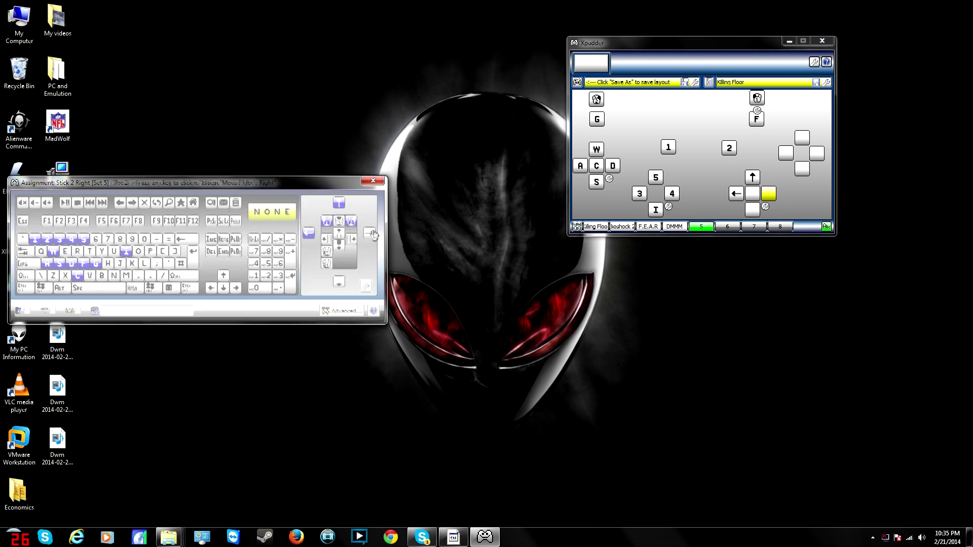
left_click(749, 210)
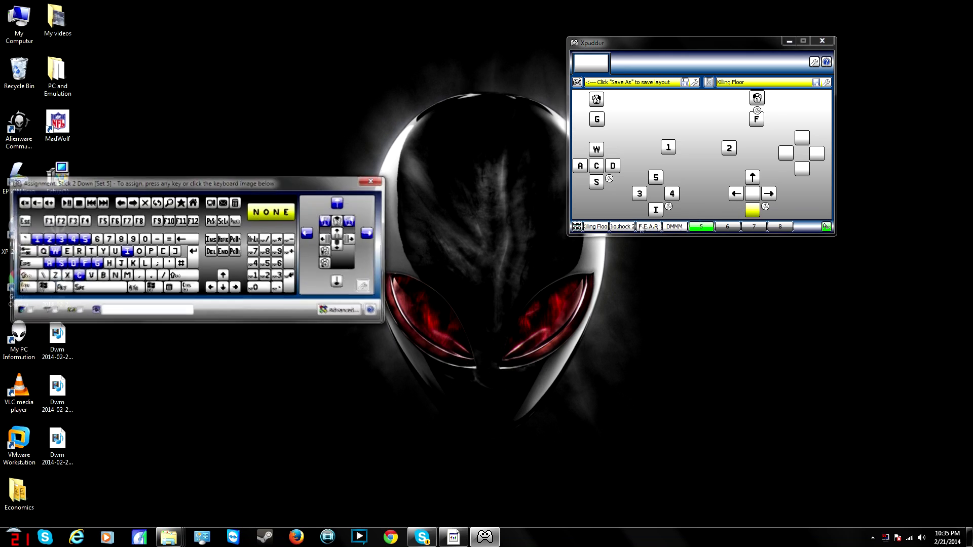
left_click(338, 284)
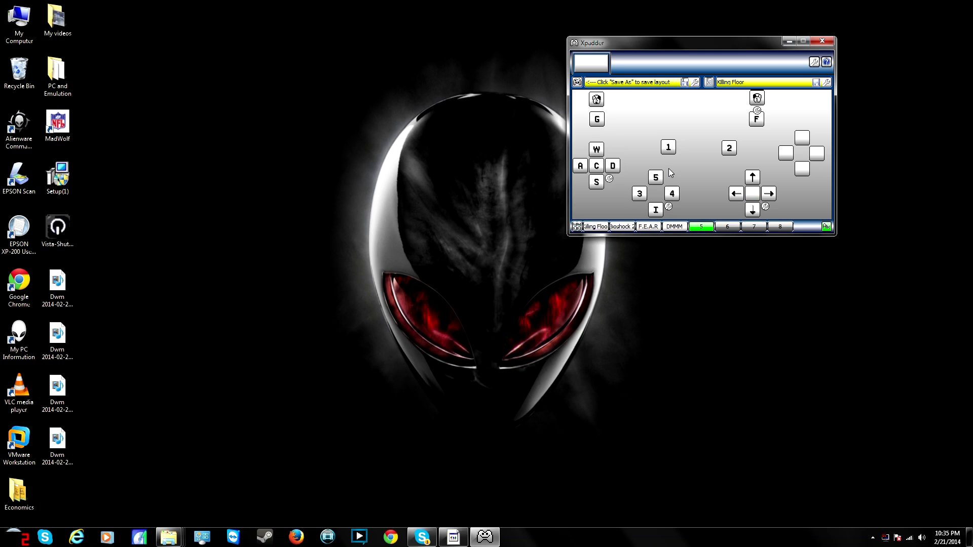
left_click(806, 142)
Map the face buttons to Q top, R left, E right and Space bottom
key("q")
left_click(787, 154)
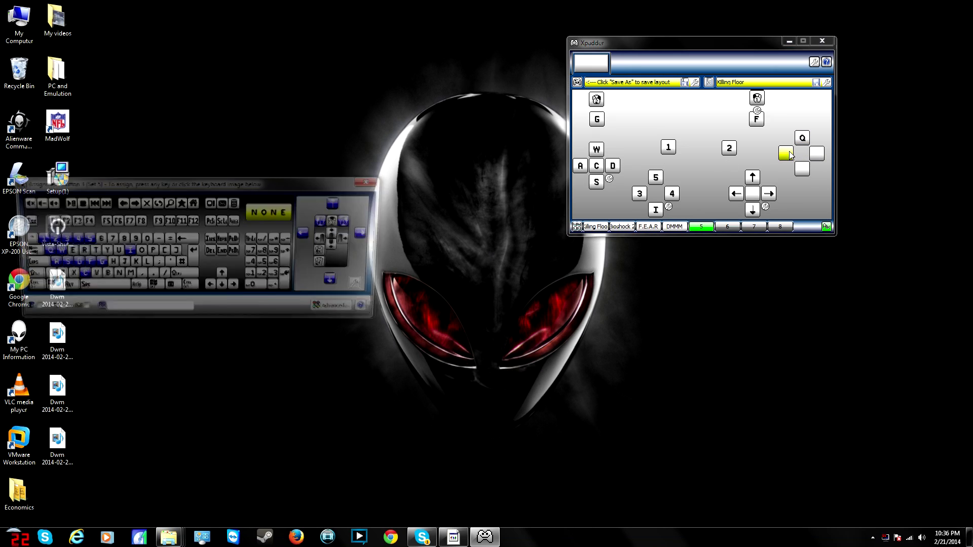
key("r")
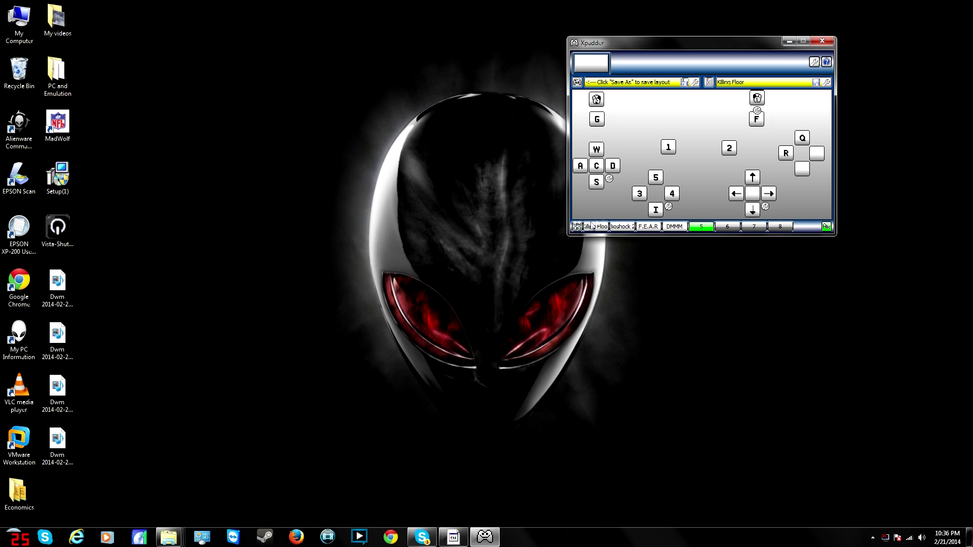
left_click(817, 153)
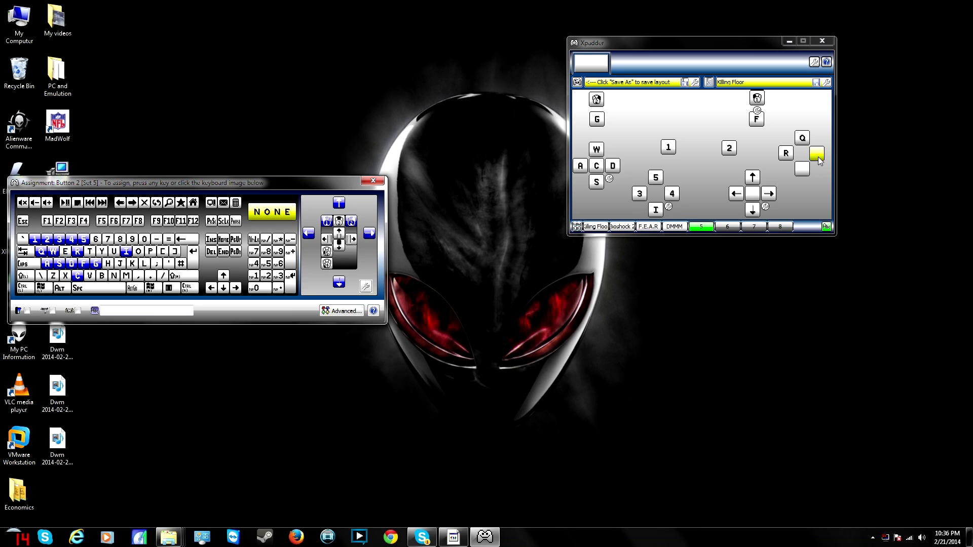
left_click(72, 252)
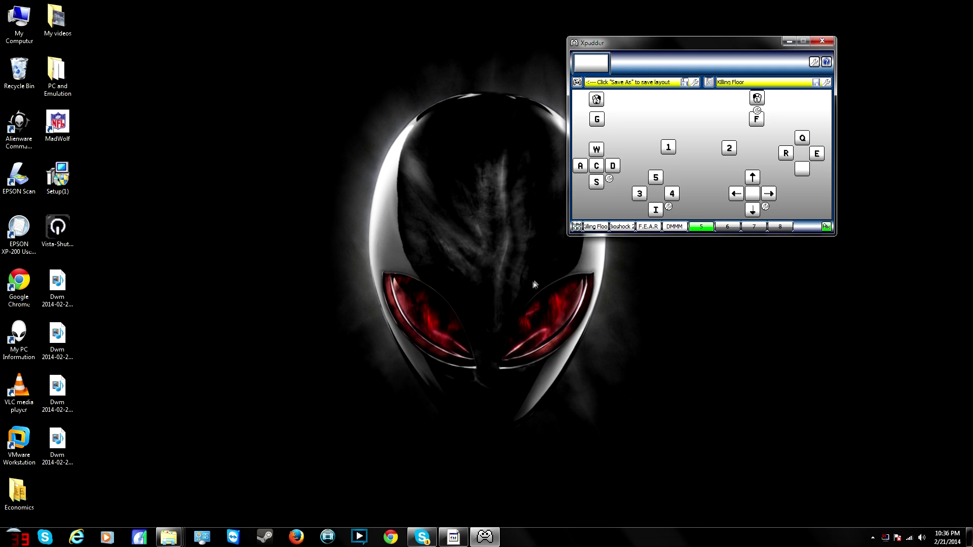
left_click(801, 169)
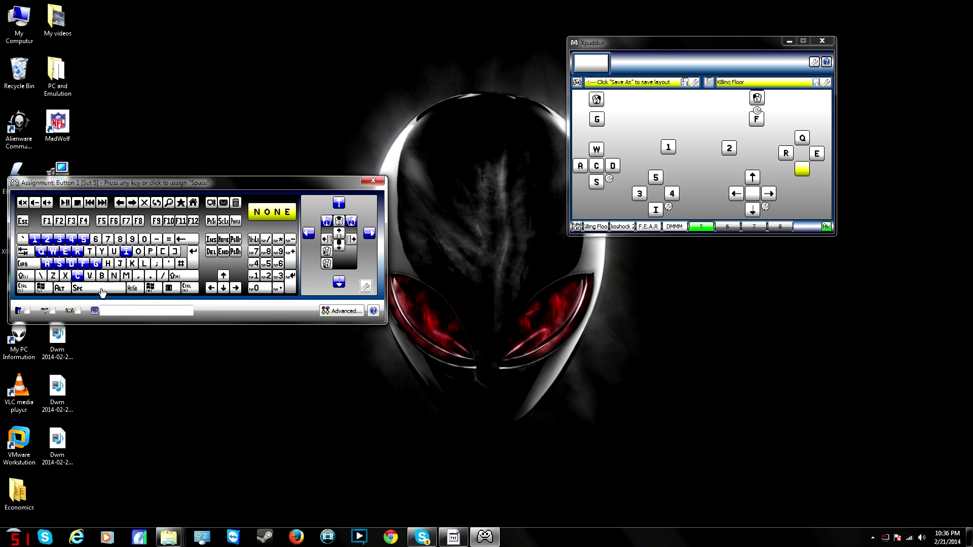
key("space")
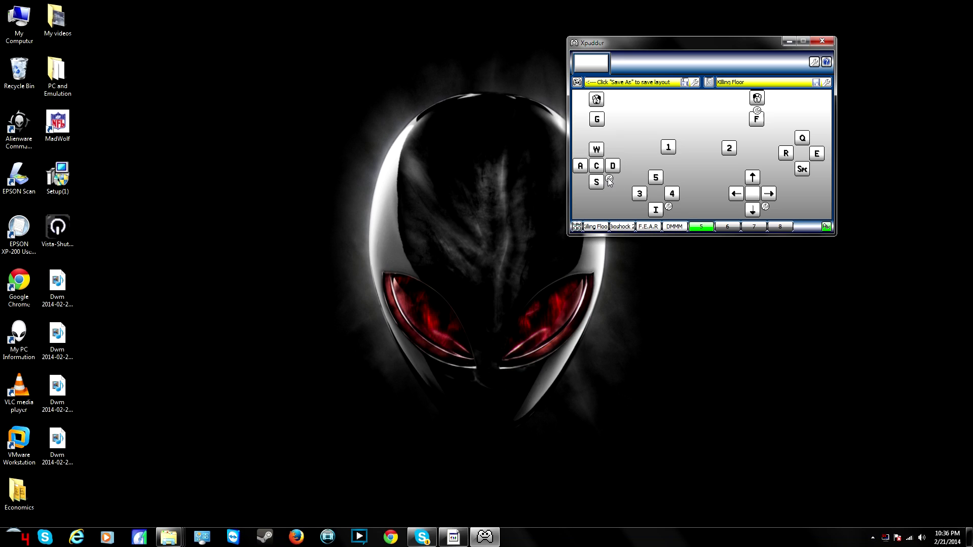
key("w")
key("a")
key("d")
key("s")
key("a")
key("d")
key("s")
Lower Stick 1's dead zone from 50% to 17% in the stick settings and confirm
left_click(610, 179)
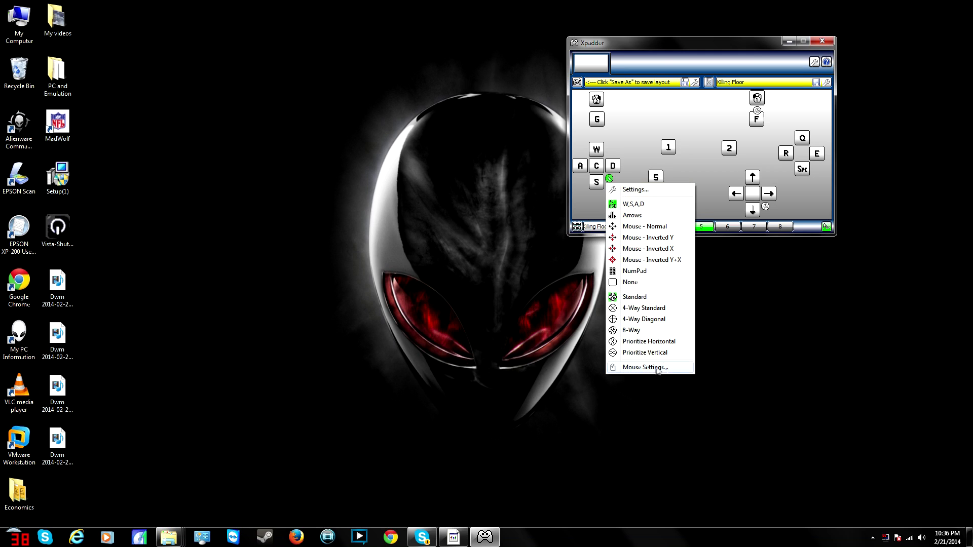
left_click(645, 190)
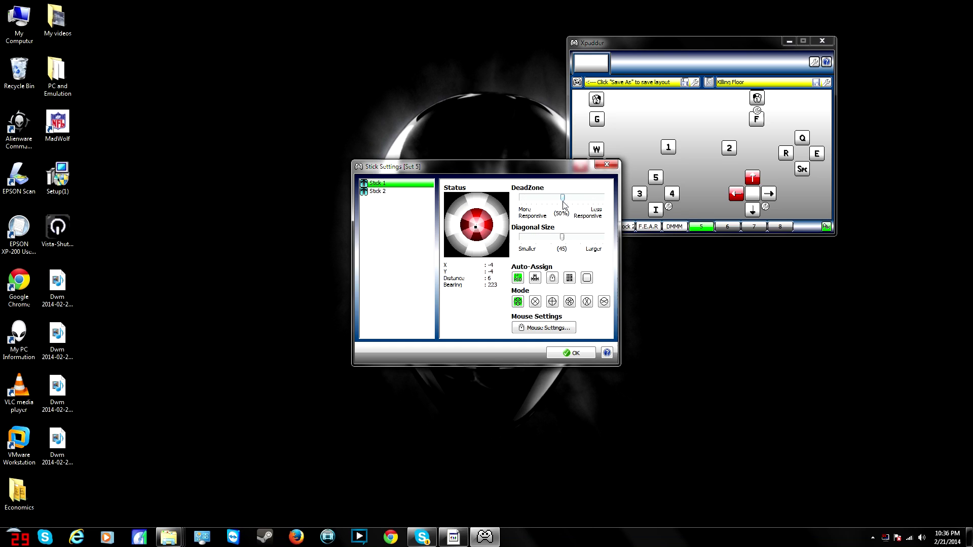
left_click_drag(563, 201, 537, 205)
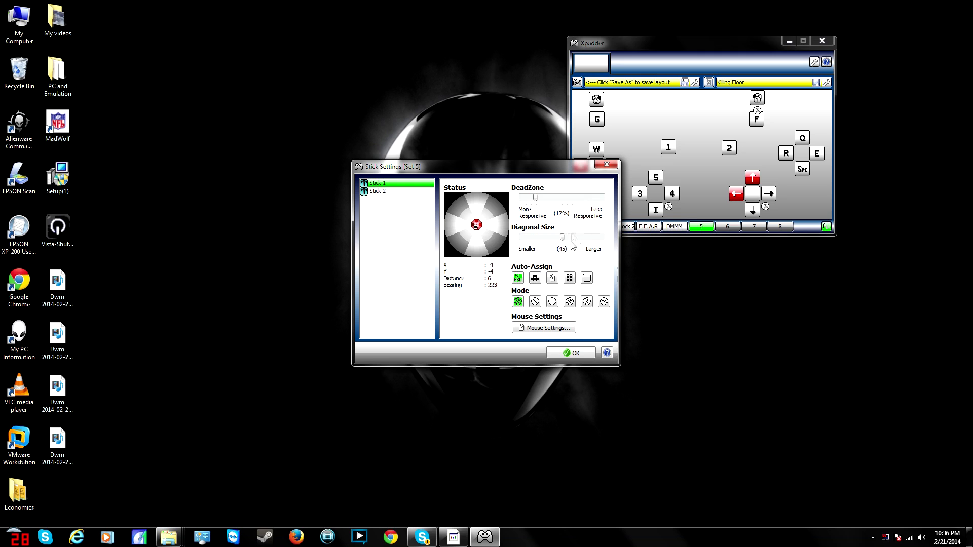
left_click(544, 327)
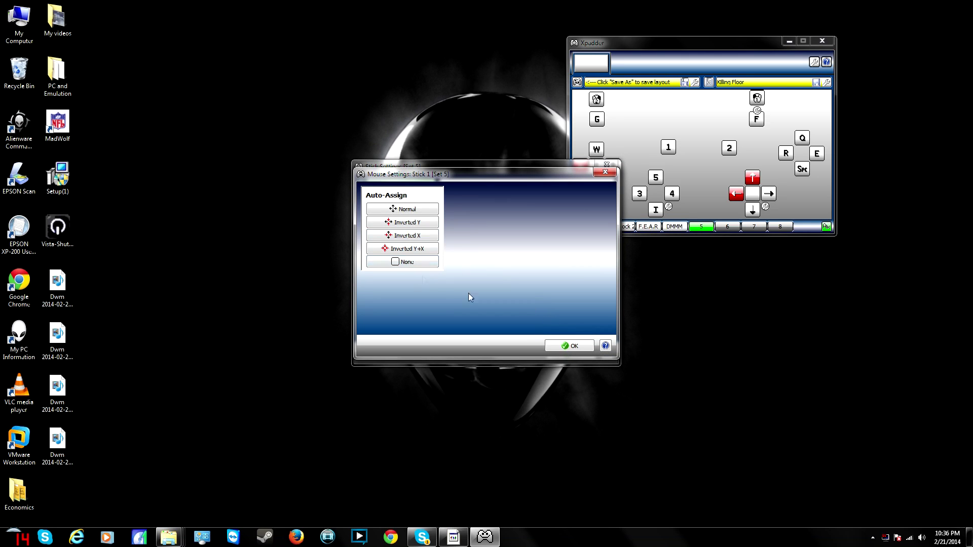
left_click(578, 345)
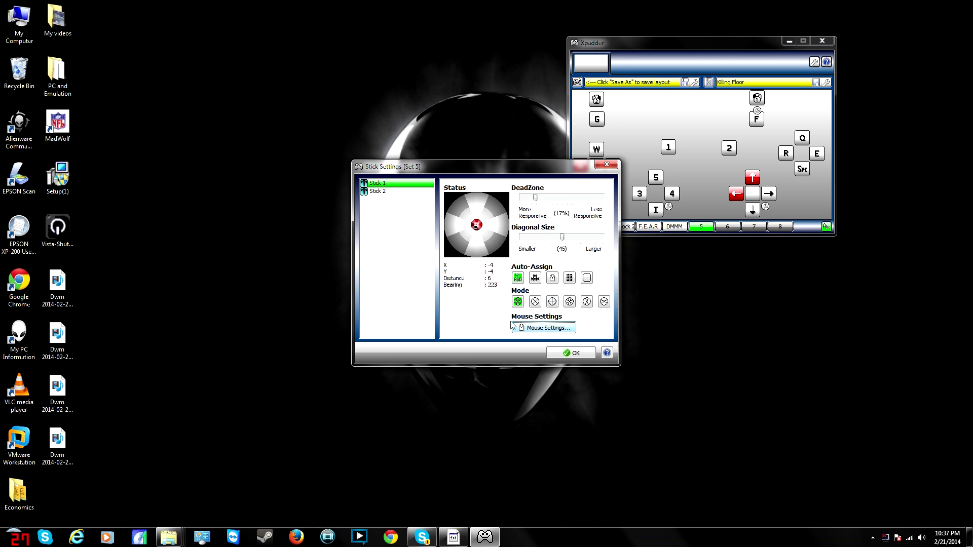
left_click(560, 352)
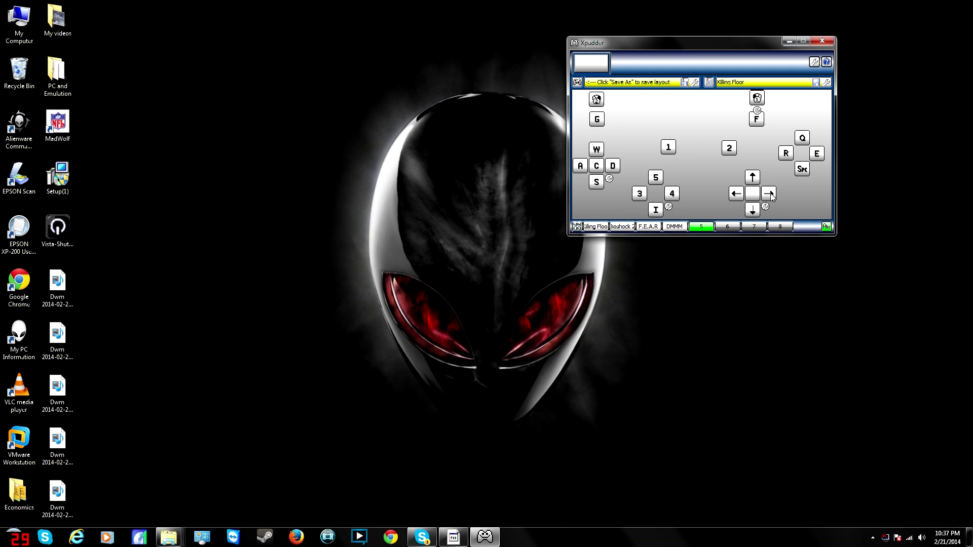
Lower Stick 2 Up's mouse emulation speed
left_click(752, 178)
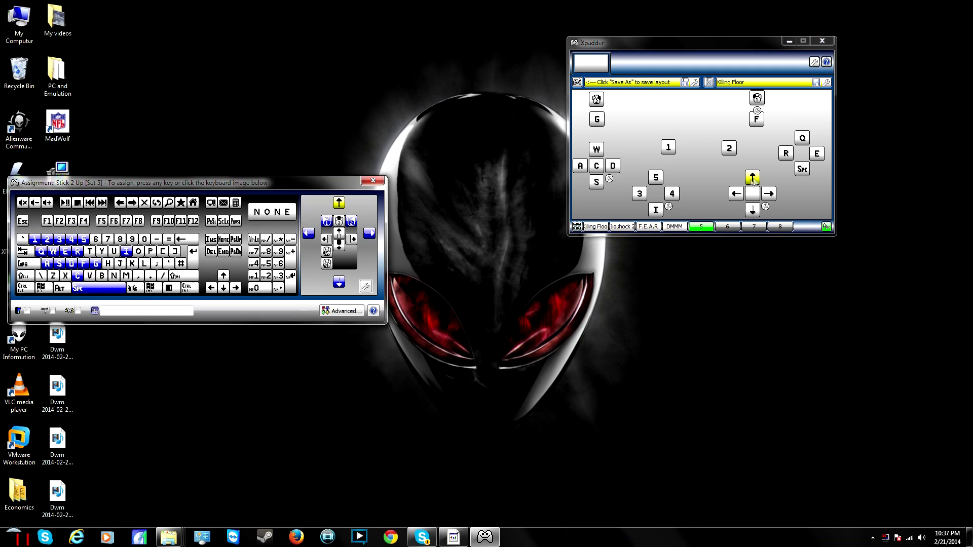
left_click(367, 287)
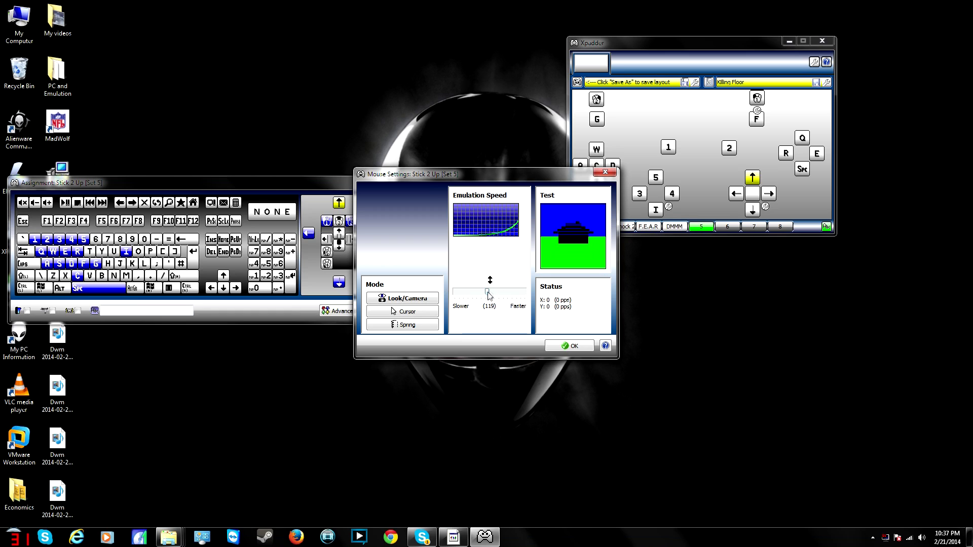
left_click_drag(487, 291, 468, 293)
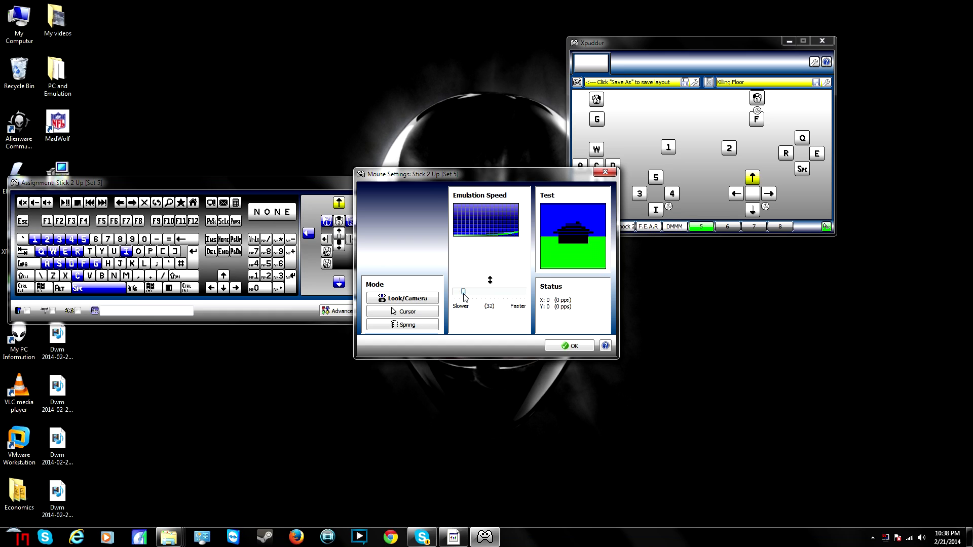
left_click_drag(463, 295, 471, 298)
Lower Stick 2 Down's mouse emulation speed to 49 and confirm it
left_click(577, 350)
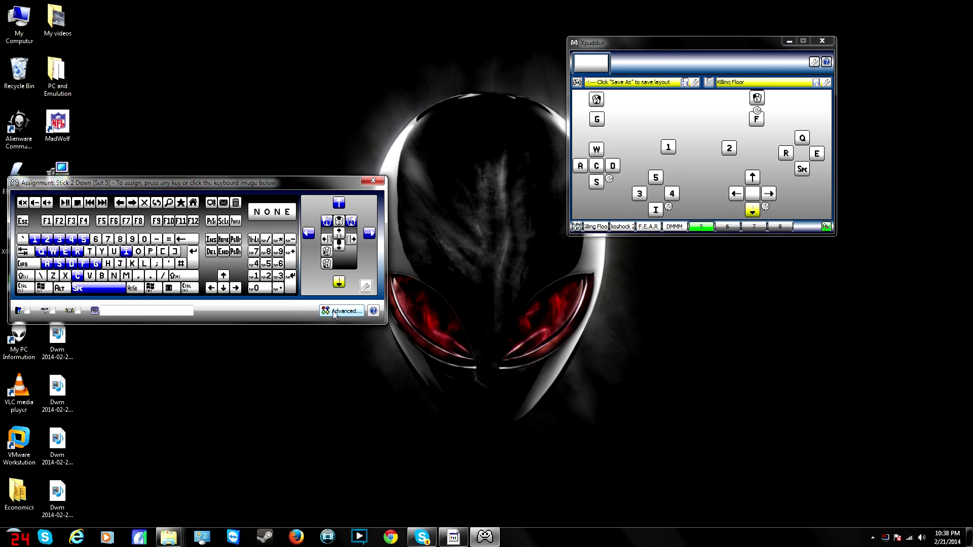
left_click(365, 287)
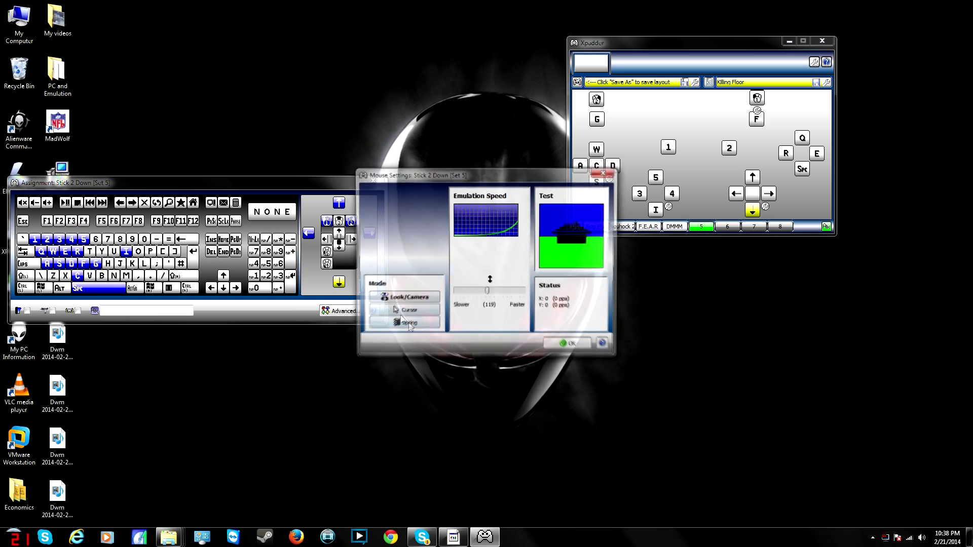
left_click_drag(487, 291, 469, 294)
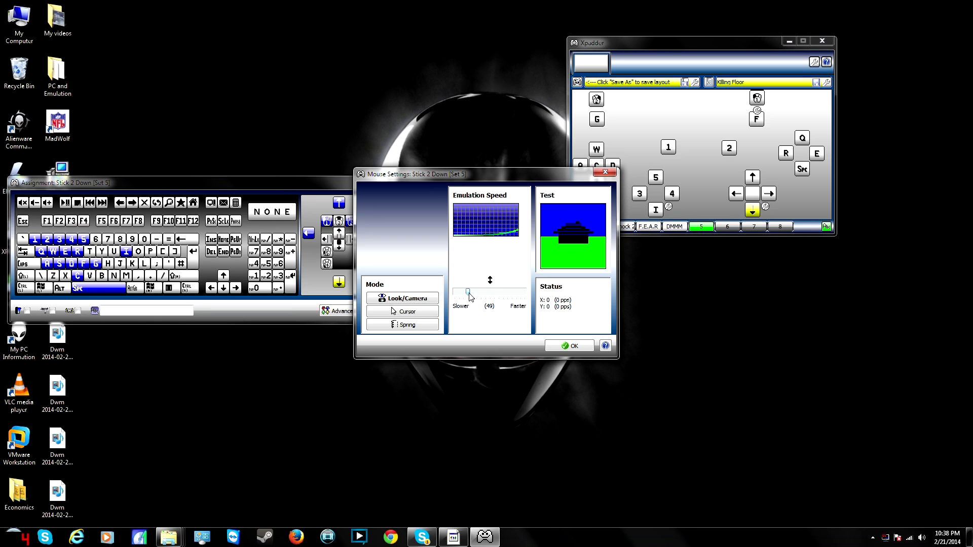
left_click(549, 345)
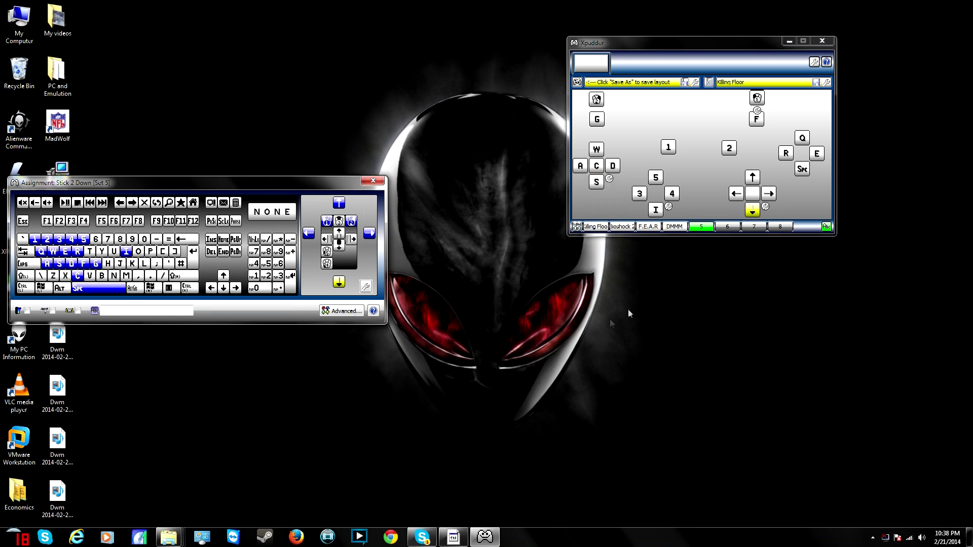
Check Stick 2 Left's mouse emulation speed at 128 and accept it
left_click(739, 195)
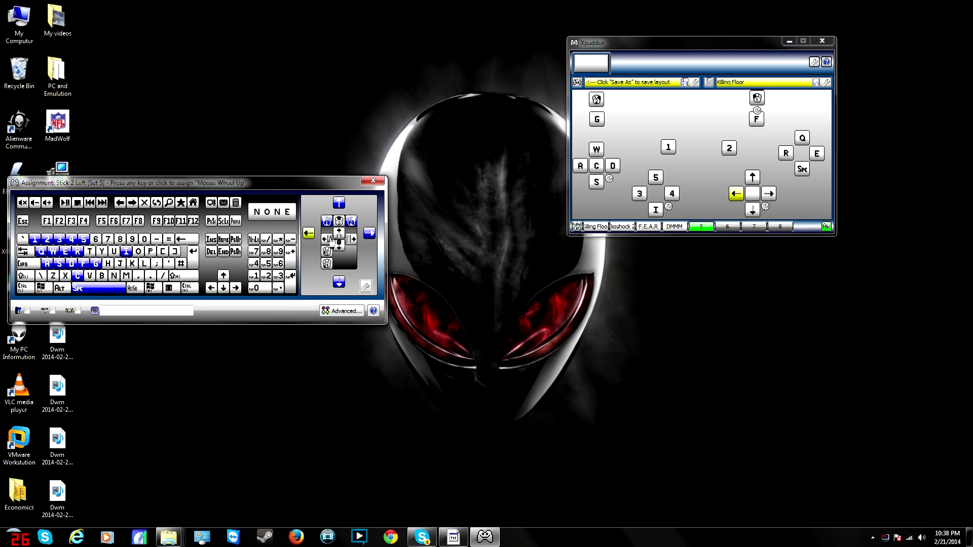
left_click(365, 287)
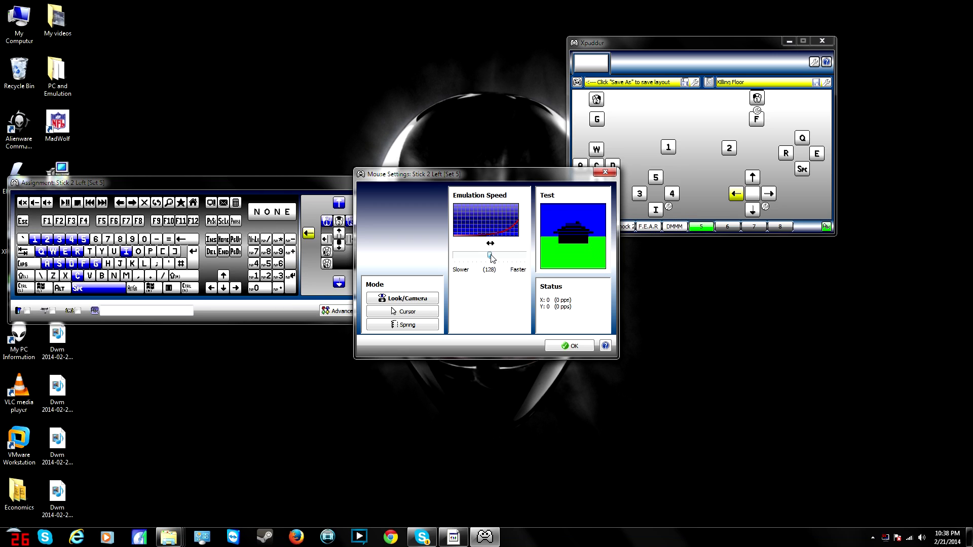
left_click(569, 345)
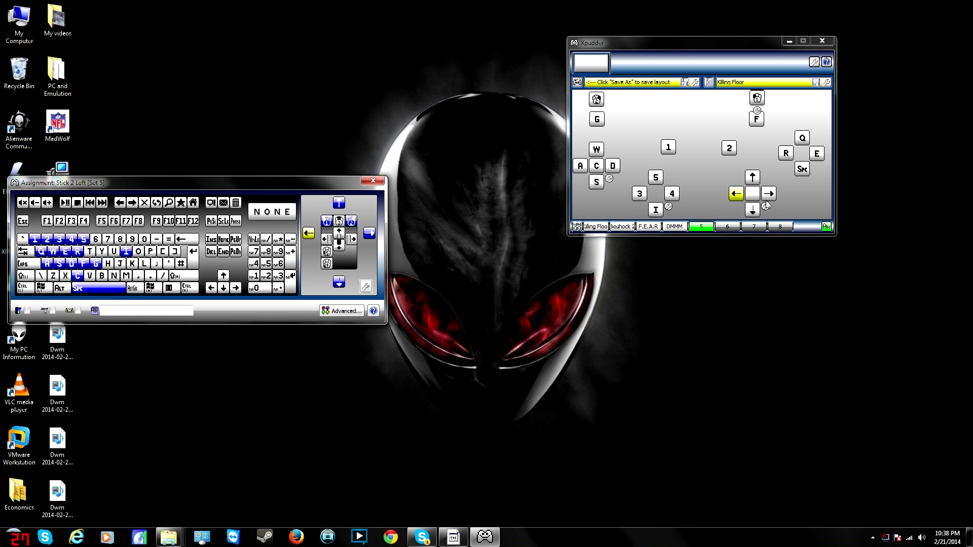
Set Stick 2 Right's mouse emulation speed to 126 and confirm
left_click(768, 193)
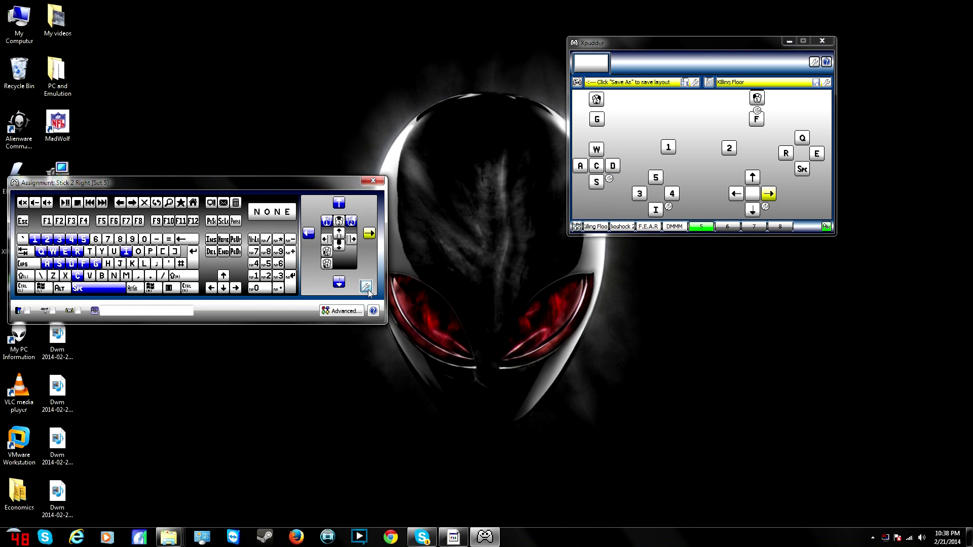
left_click(365, 287)
left_click_drag(487, 255, 493, 257)
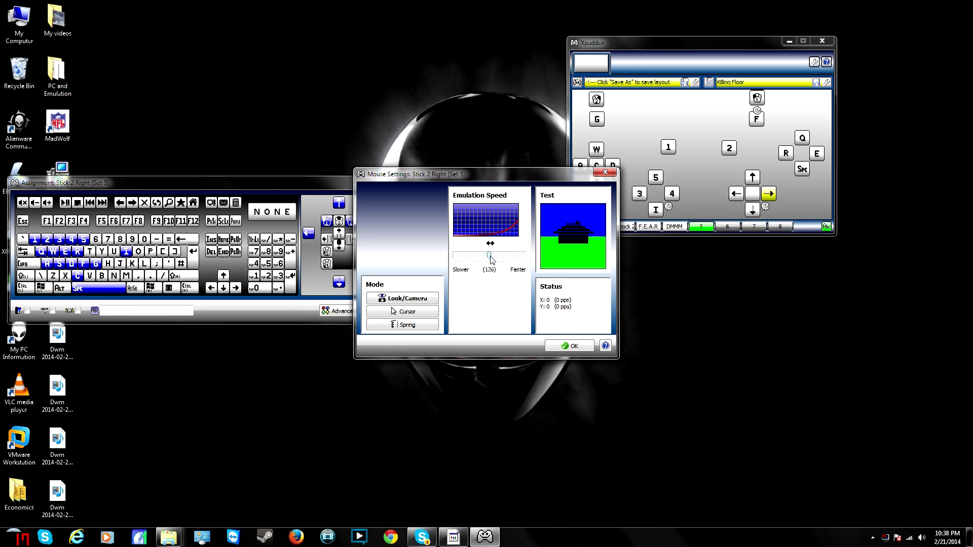
left_click_drag(491, 256, 490, 256)
left_click(567, 345)
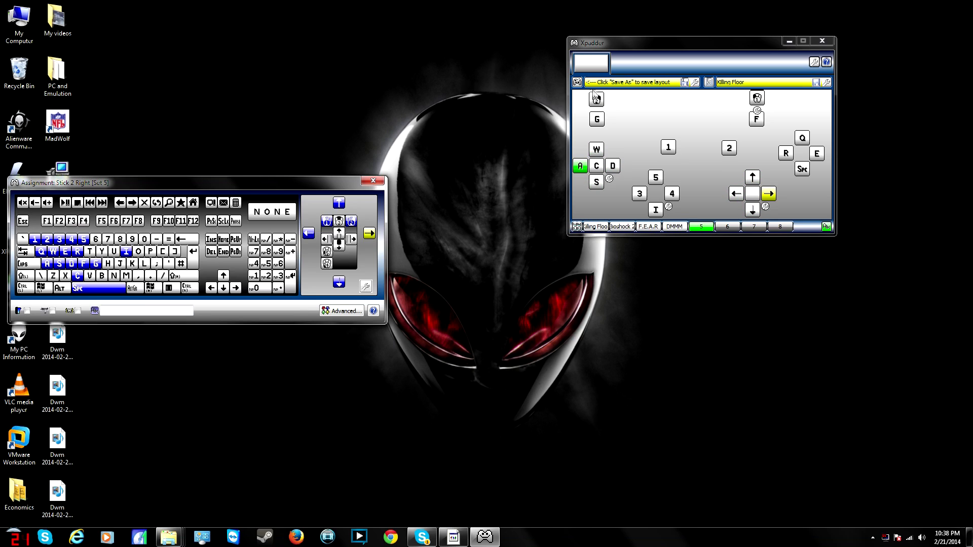
Start saving the controller layout with Save As and clear the filler file-name text
left_click(577, 82)
type("aaaaaaaaaaaaaaaaaaaaaaaaaaaa")
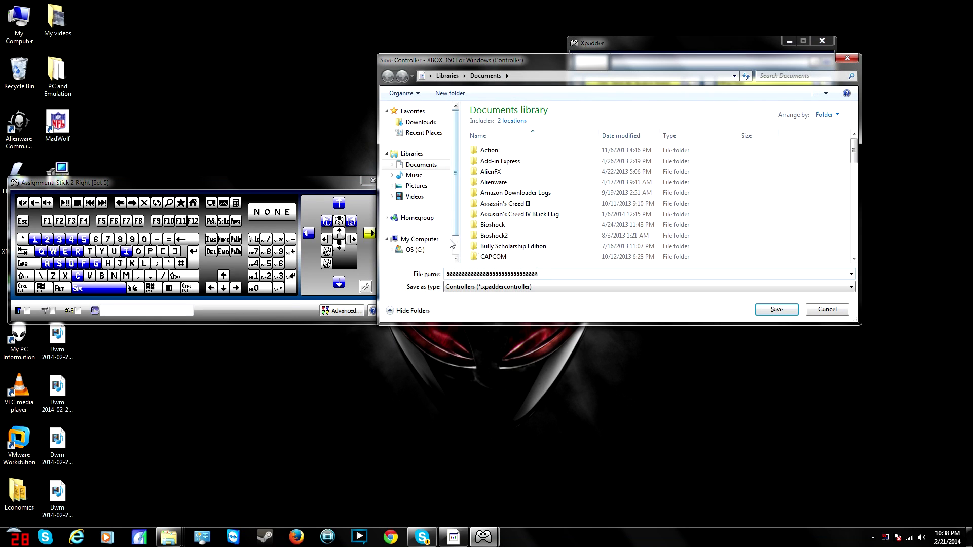
type("aaaaaaaaaaaaaaaaaaaaaaaaas")
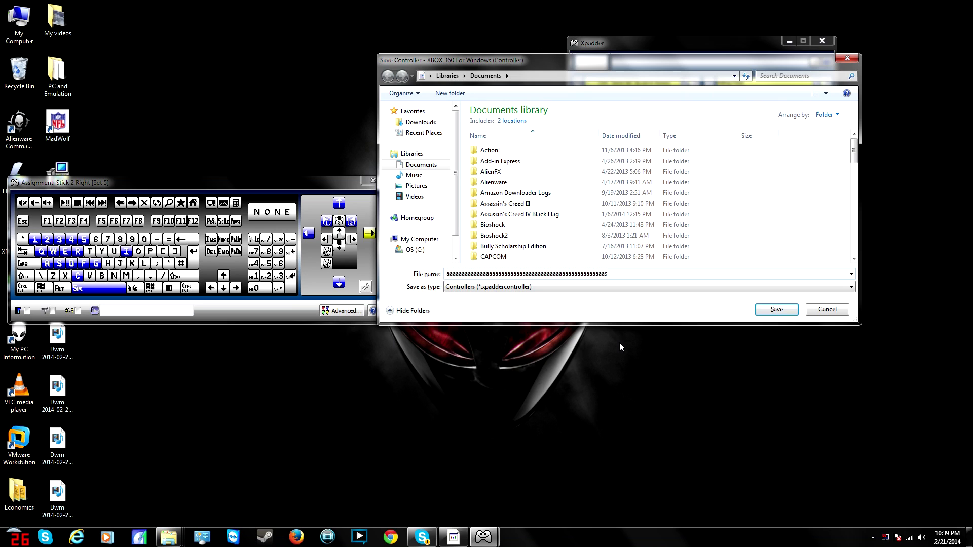
key("BackSpace")
key("BackSpace")
key("BackSpace")
key("BackSpace")
key("BackSpace")
key("BackSpace")
key("BackSpace")
key("BackSpace")
key("BackSpace")
key("BackSpace")
key("BackSpace")
key("BackSpace")
key("BackSpace")
key("BackSpace")
key("BackSpace")
key("BackSpace")
key("BackSpace")
key("BackSpace")
key("BackSpace")
key("BackSpace")
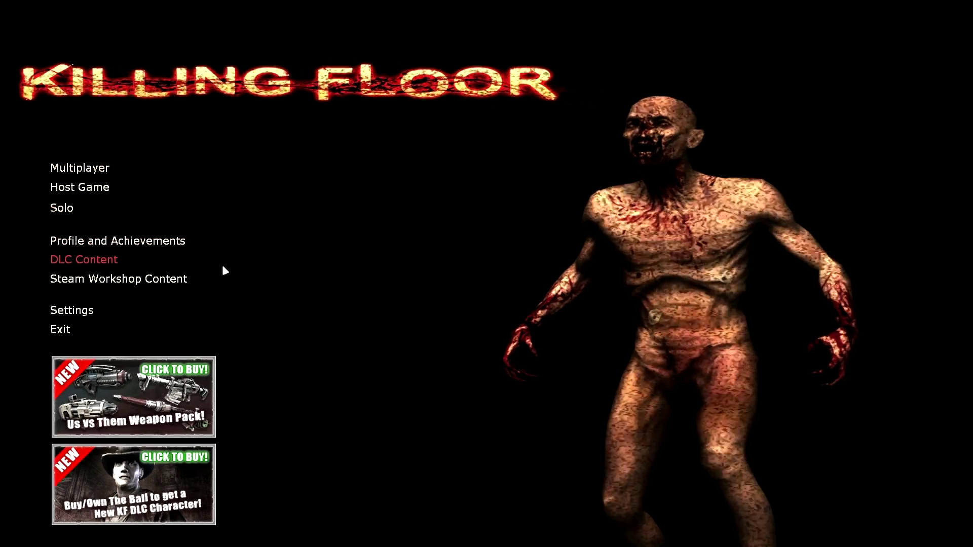
Uncheck Reduce Mouse Lag in the Input settings and go back to the main menu
left_click(97, 310)
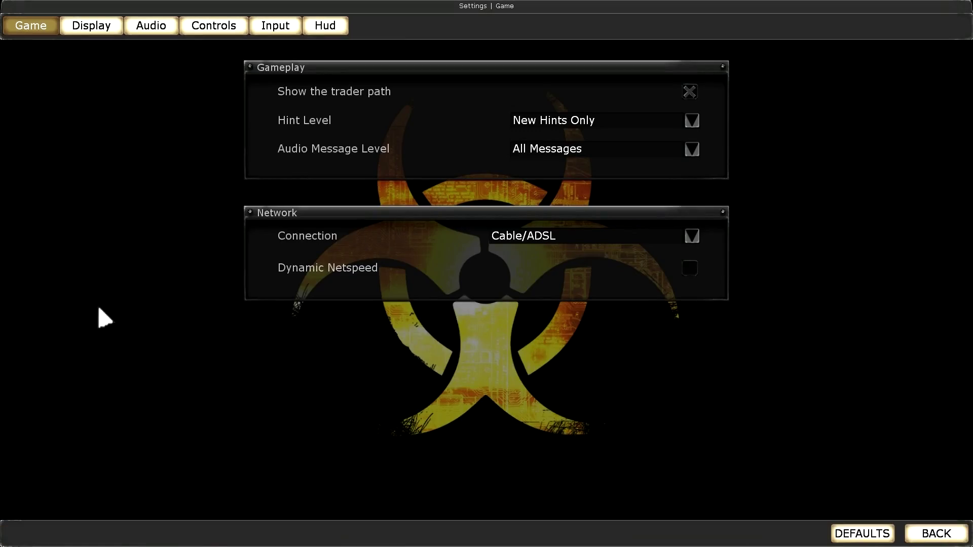
left_click(280, 33)
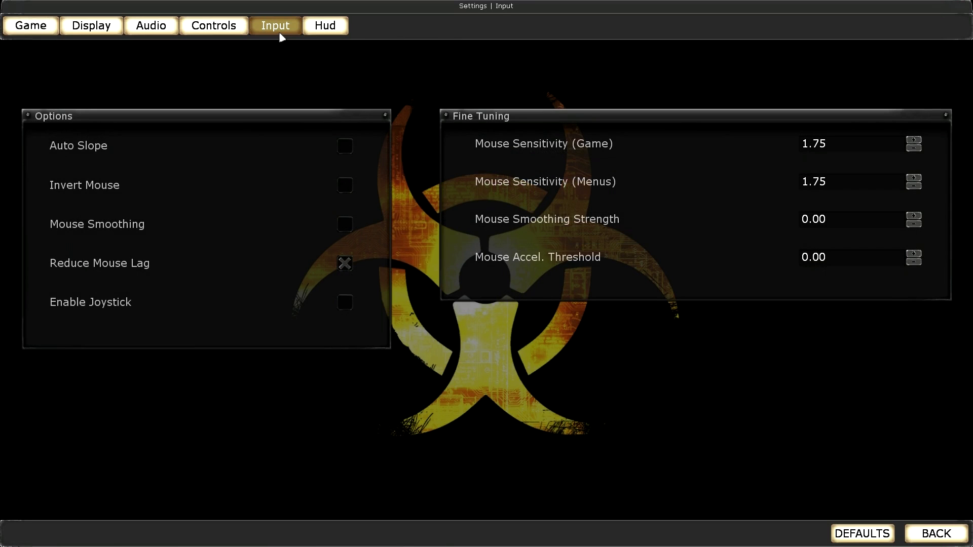
left_click(345, 263)
left_click(936, 533)
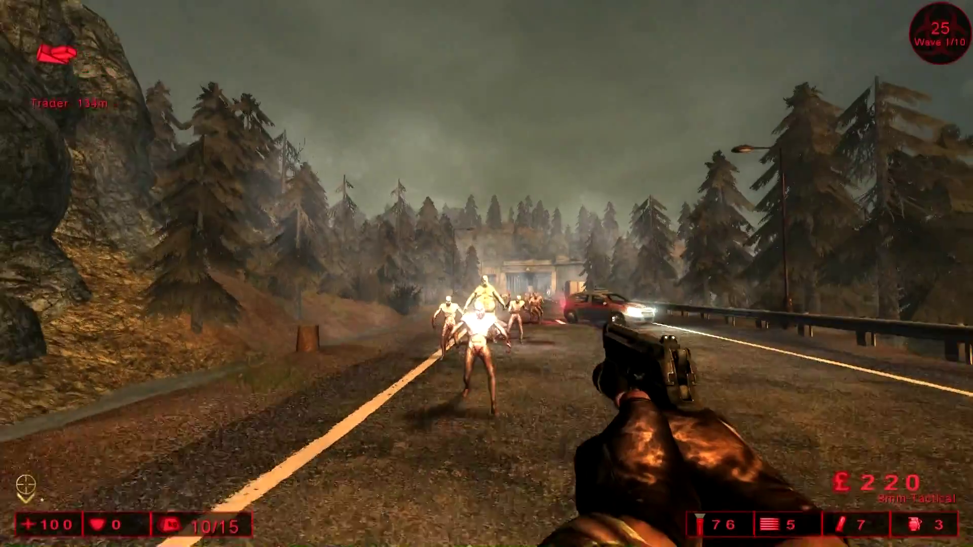
Fire the 9mm pistol at the specimens coming down the road and near the trader sign
left_click(486, 273)
left_click(486, 274)
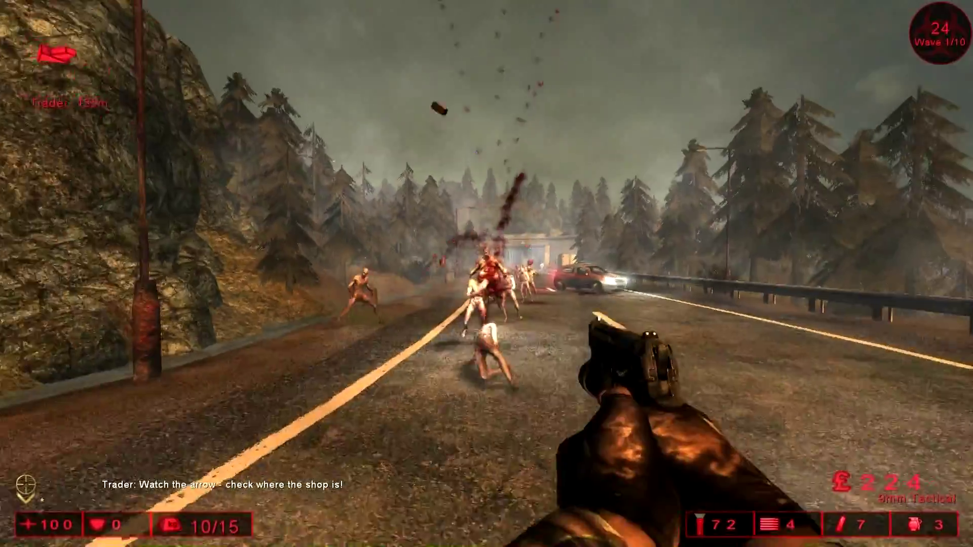
left_click(487, 273)
left_click(487, 273)
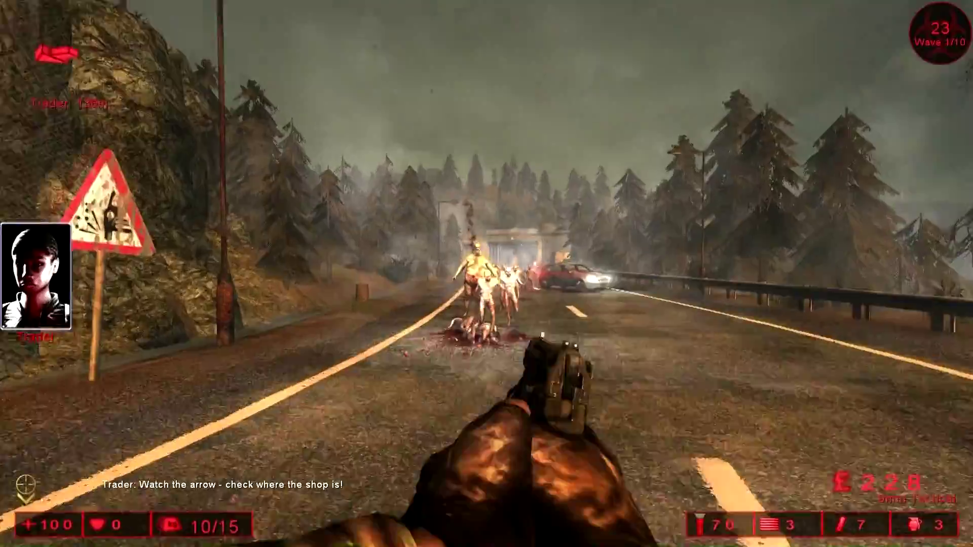
left_click(486, 273)
left_click(486, 274)
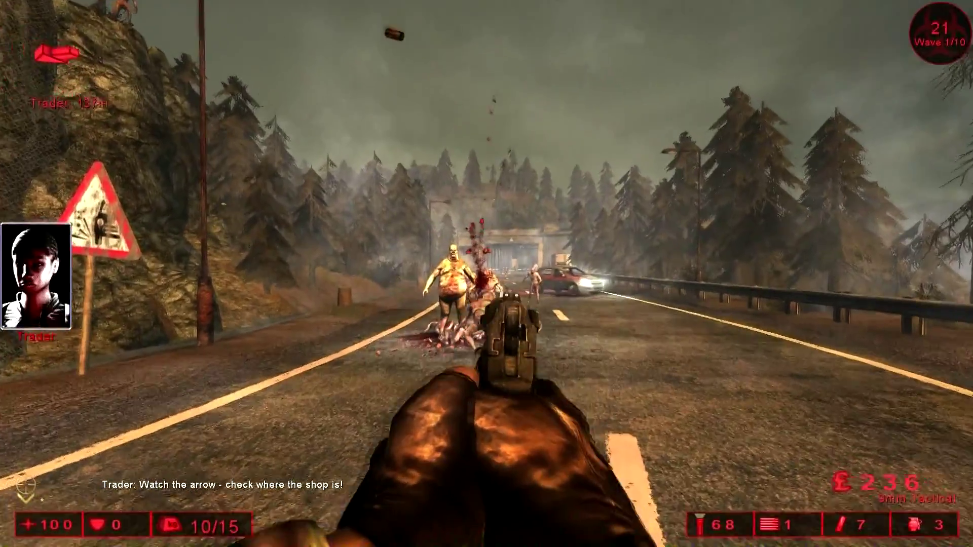
left_click(486, 274)
left_click(487, 273)
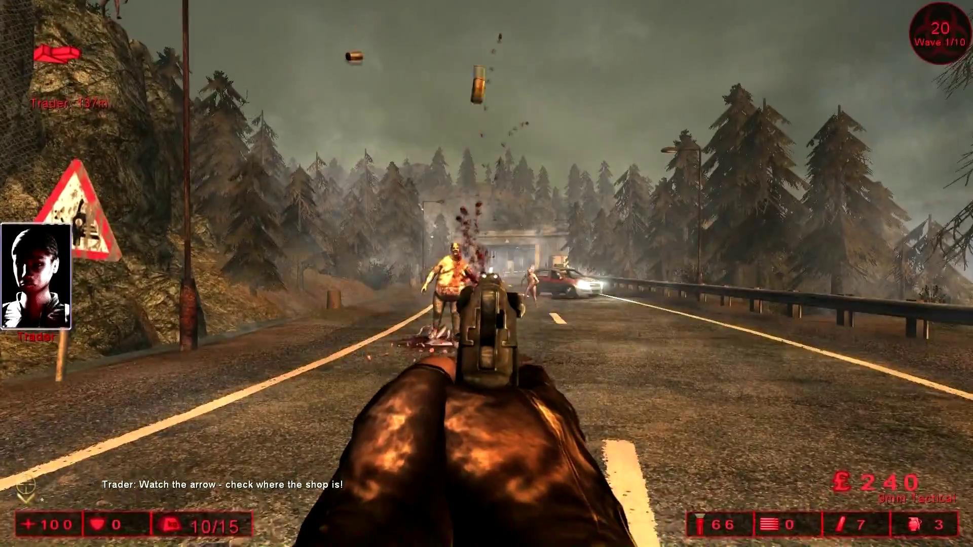
left_click(487, 273)
left_click(486, 274)
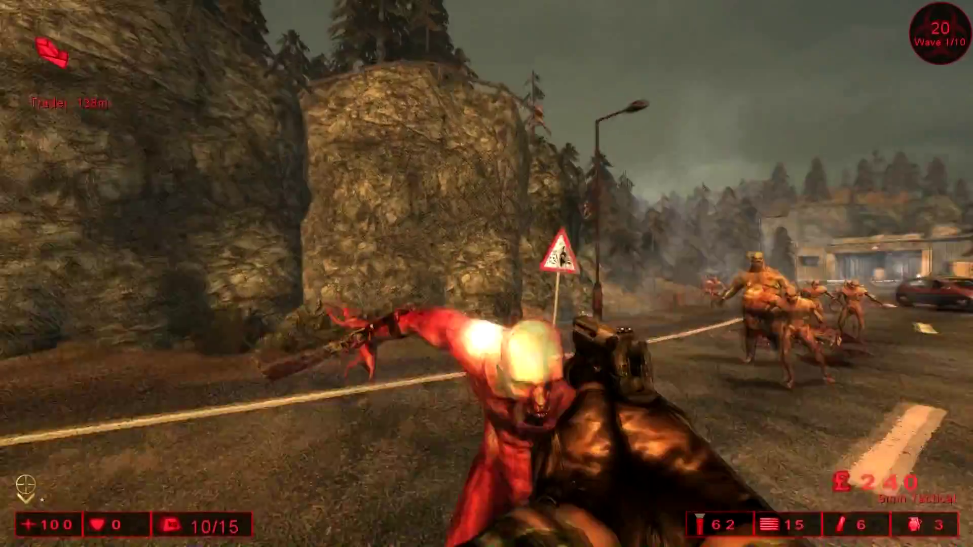
Kill the zombies attacking at close range, including the glowing one, then reload the pistol
left_click(486, 273)
left_click(486, 274)
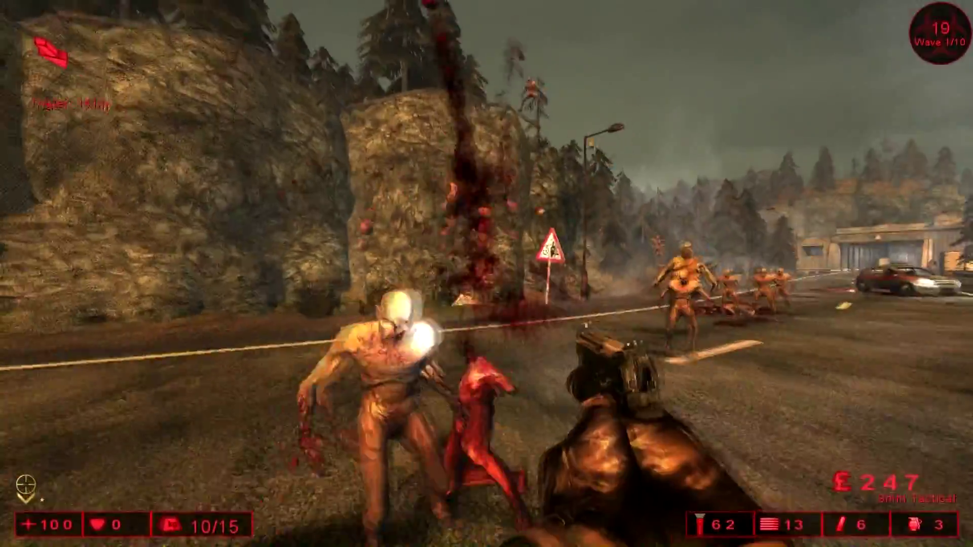
left_click(486, 273)
left_click(486, 274)
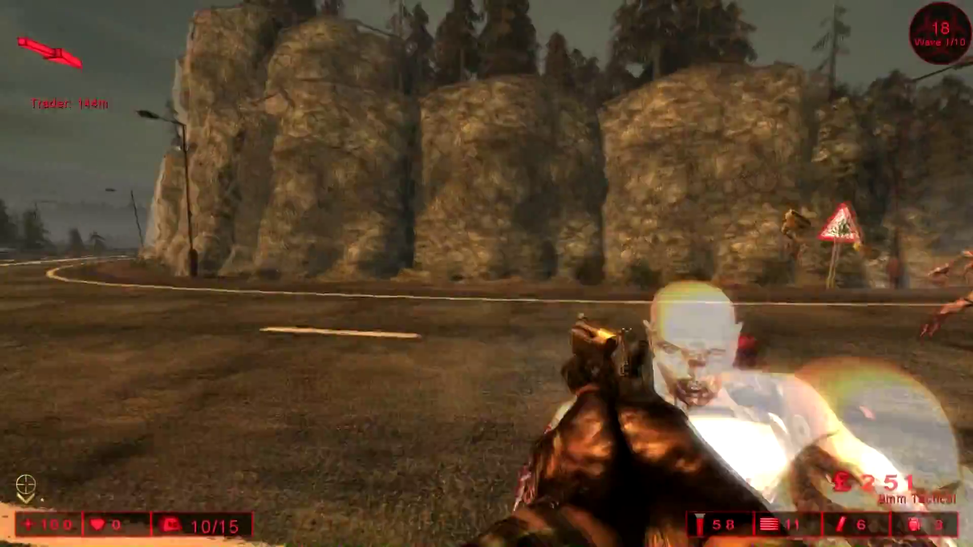
left_click(486, 273)
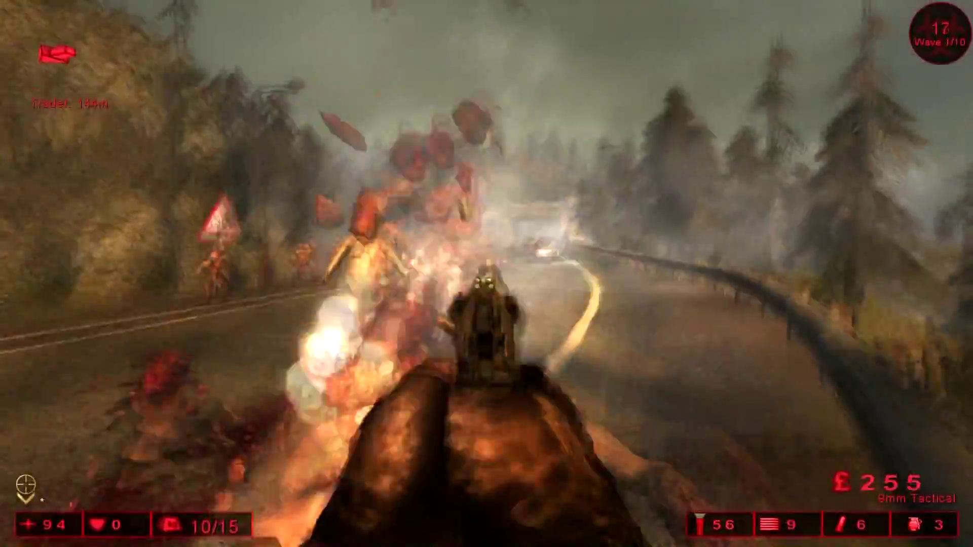
left_click(487, 274)
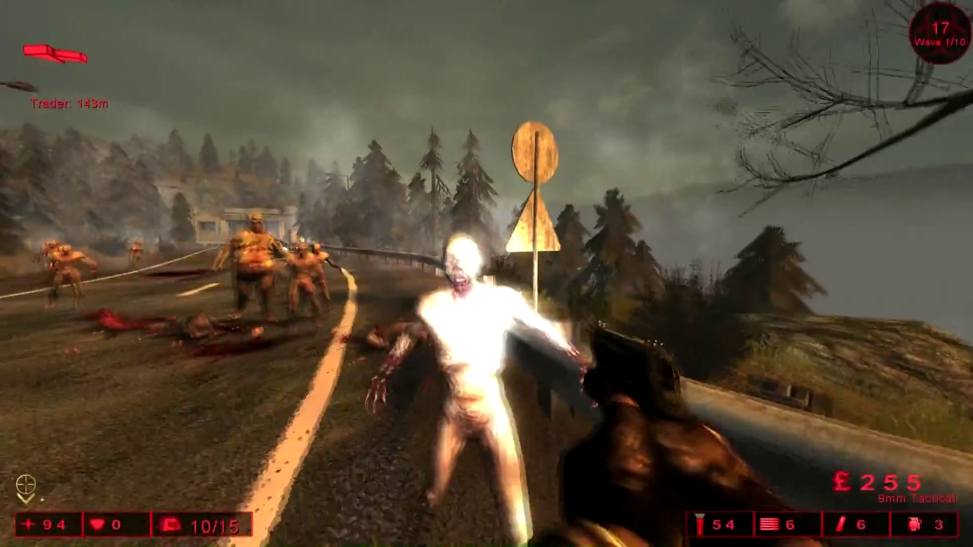
left_click(487, 273)
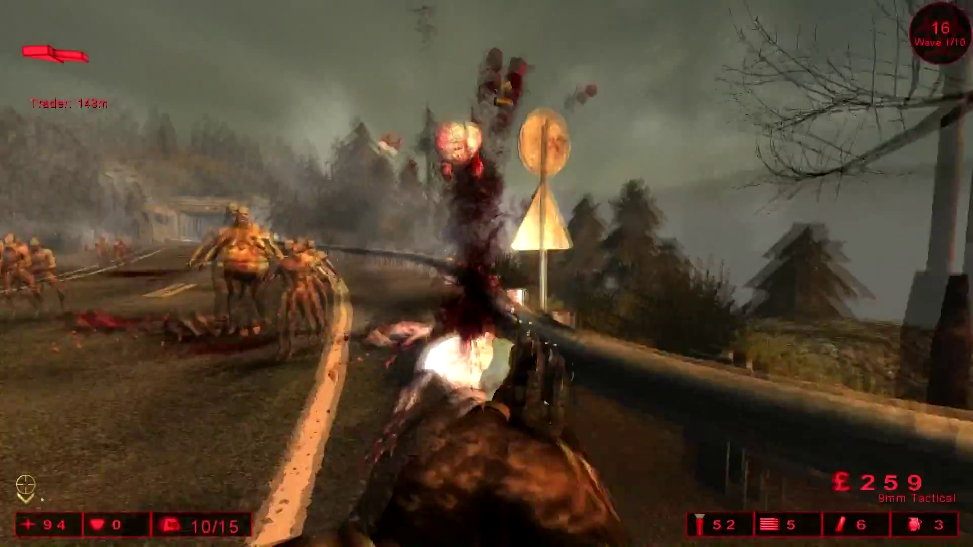
key("r")
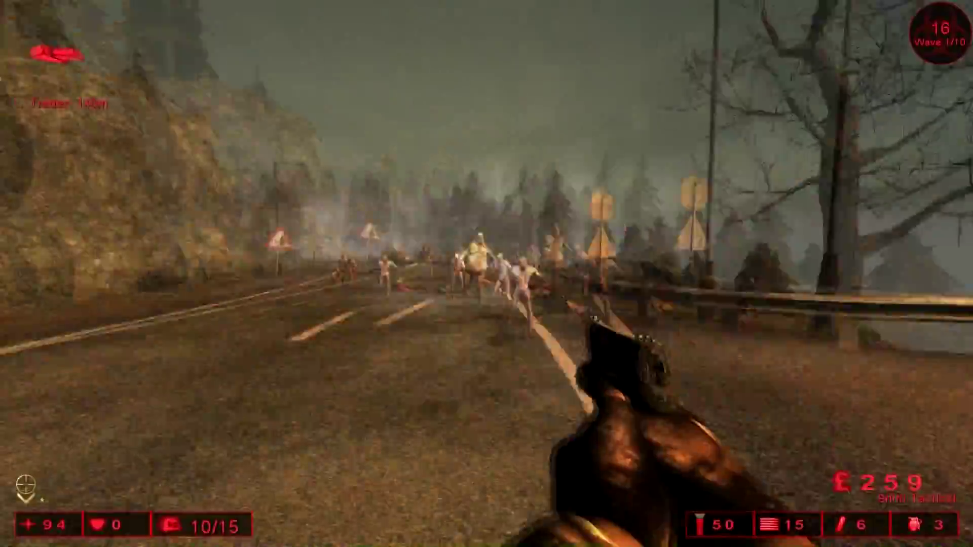